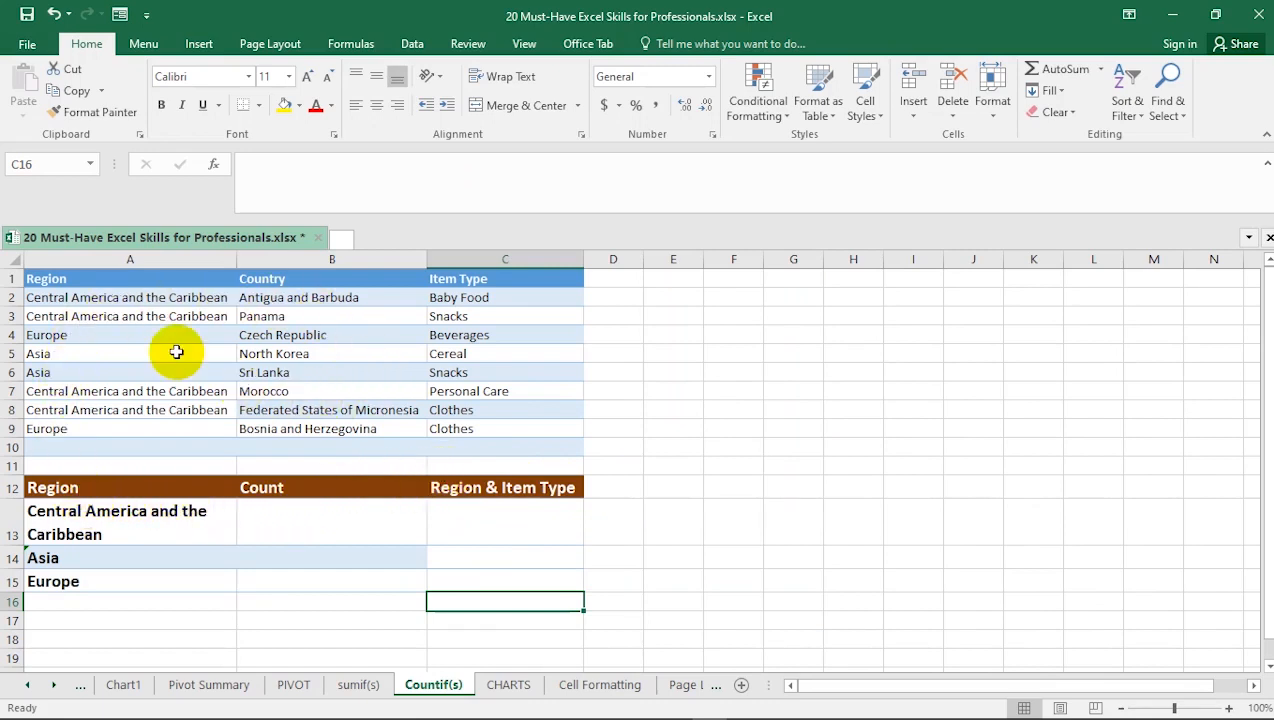
drag(61, 280, 507, 399)
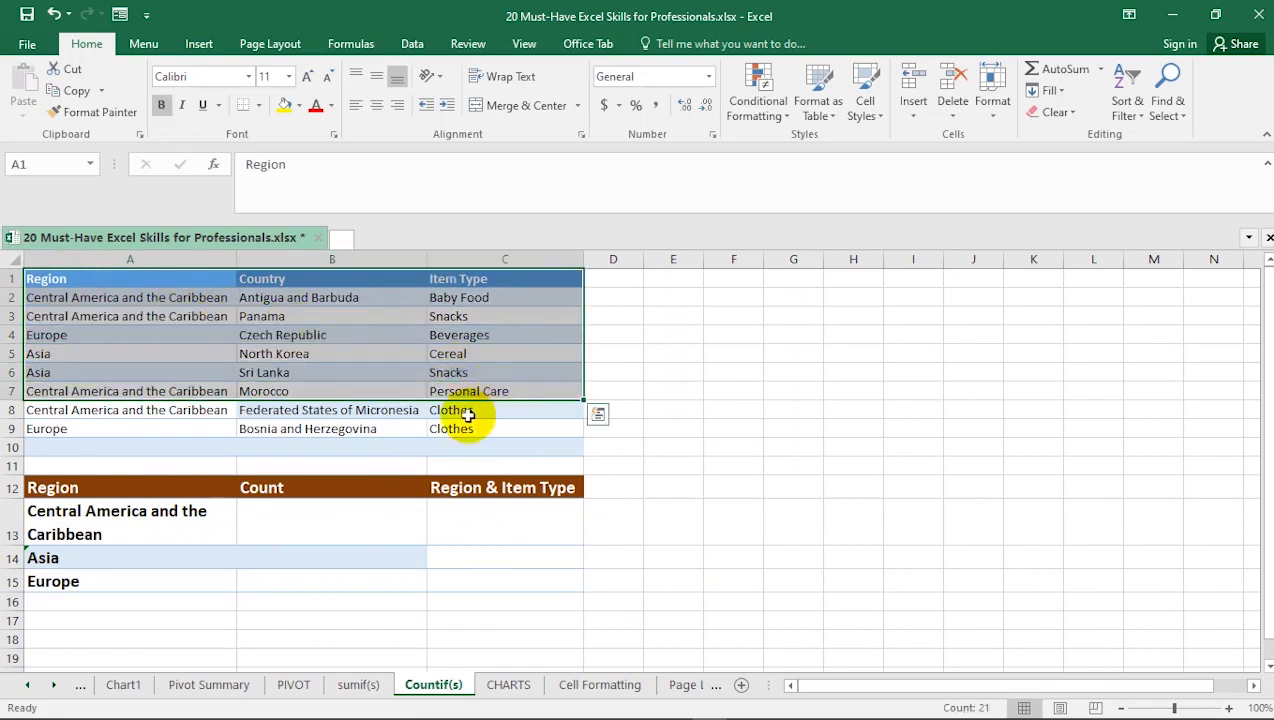
click(70, 522)
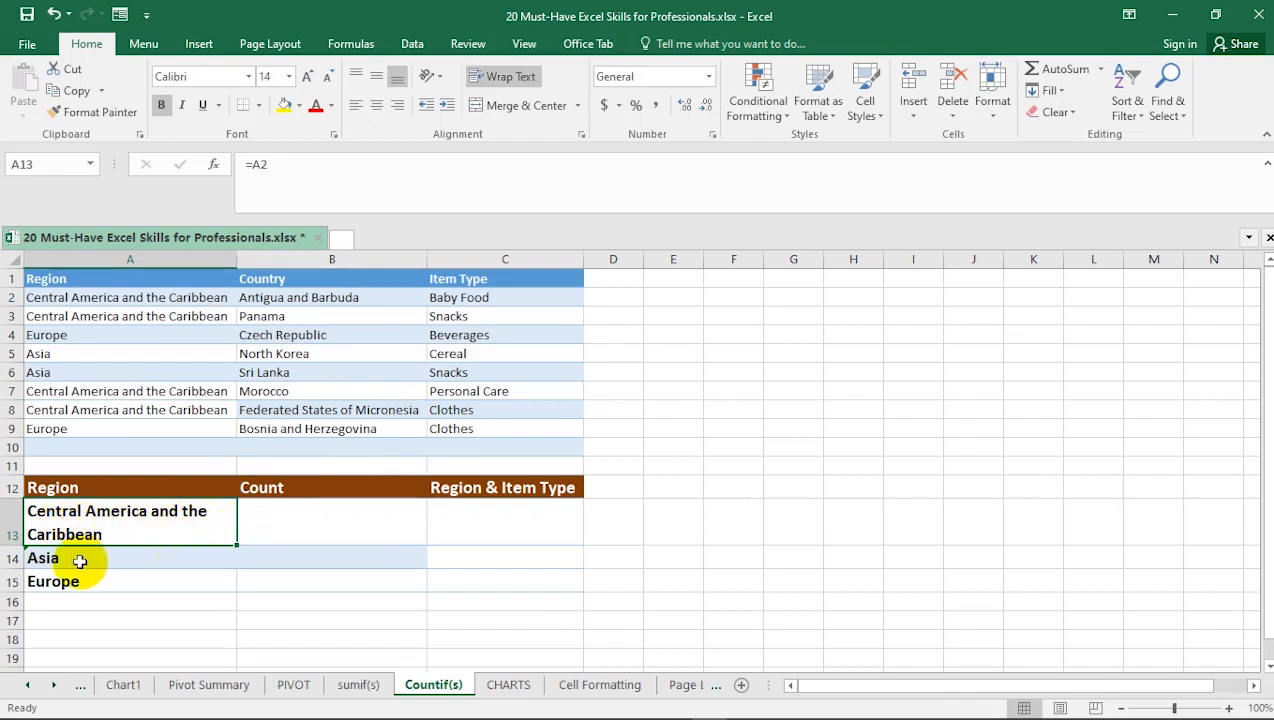
click(258, 560)
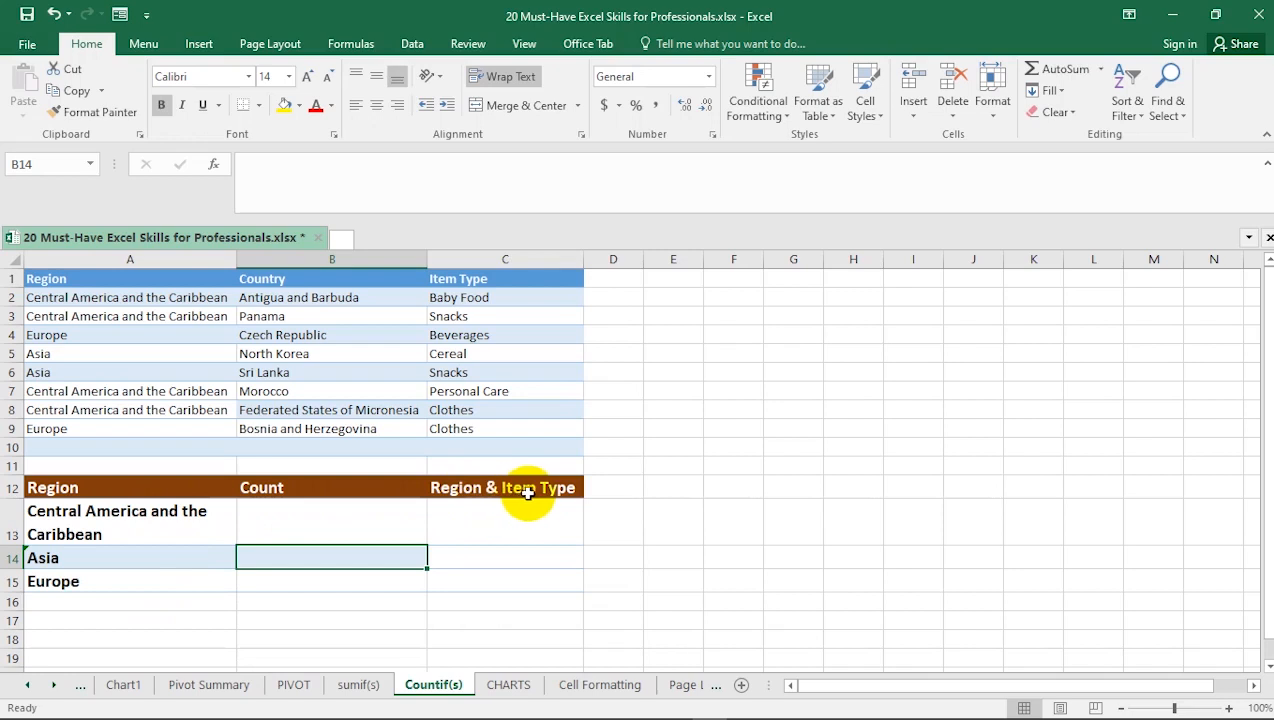
Enter =COUNTIF(A2:A9,A13) in cell B13 to count the rows for Central America and the Caribbean
click(363, 517)
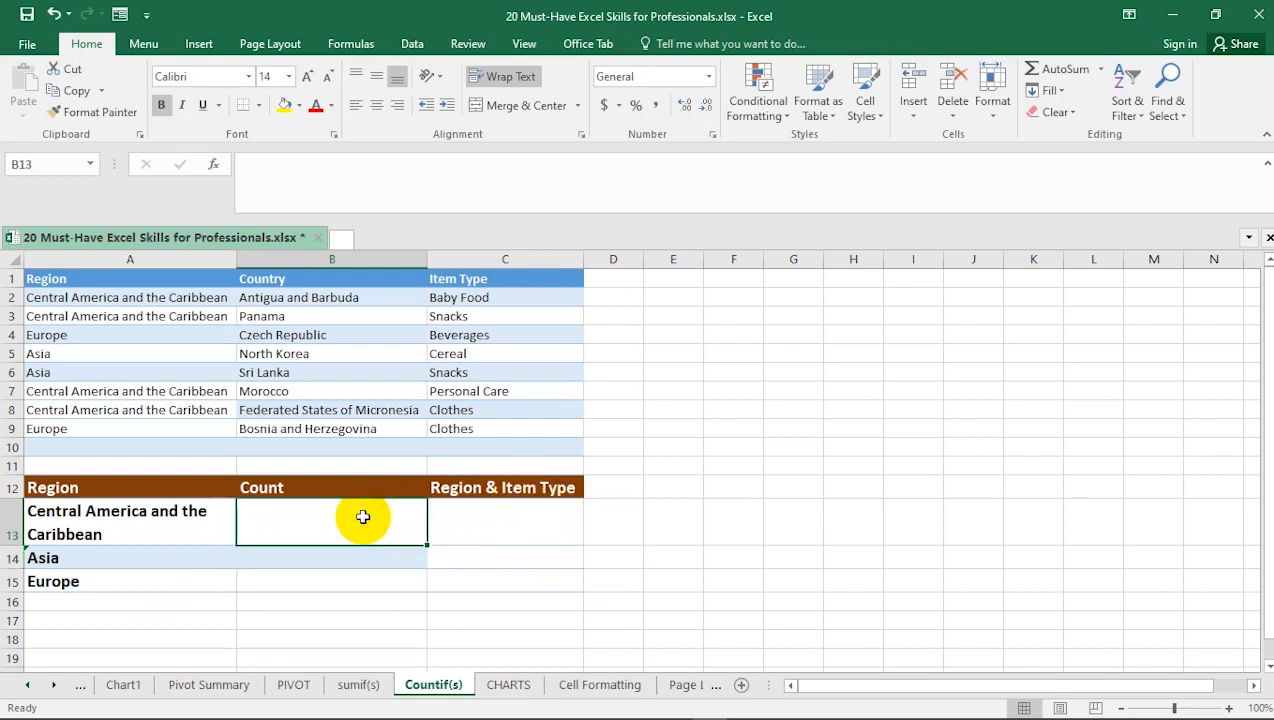
text(=counti)
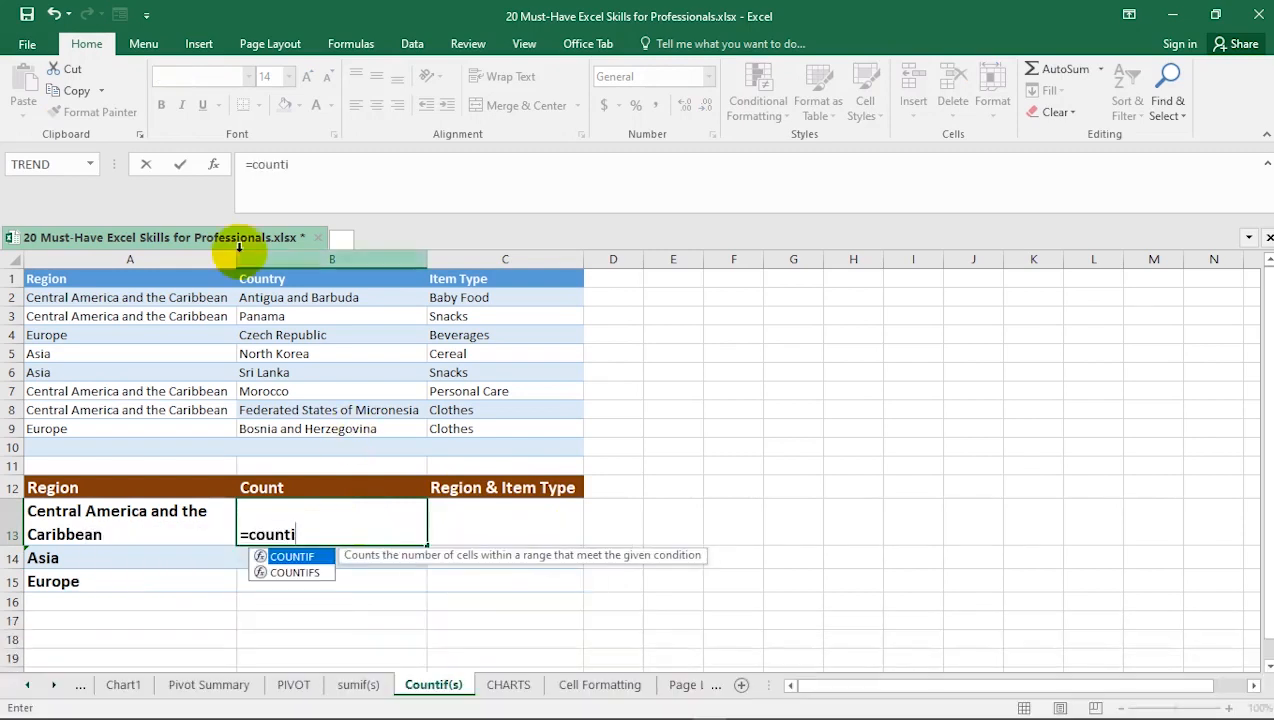
double_click(300, 557)
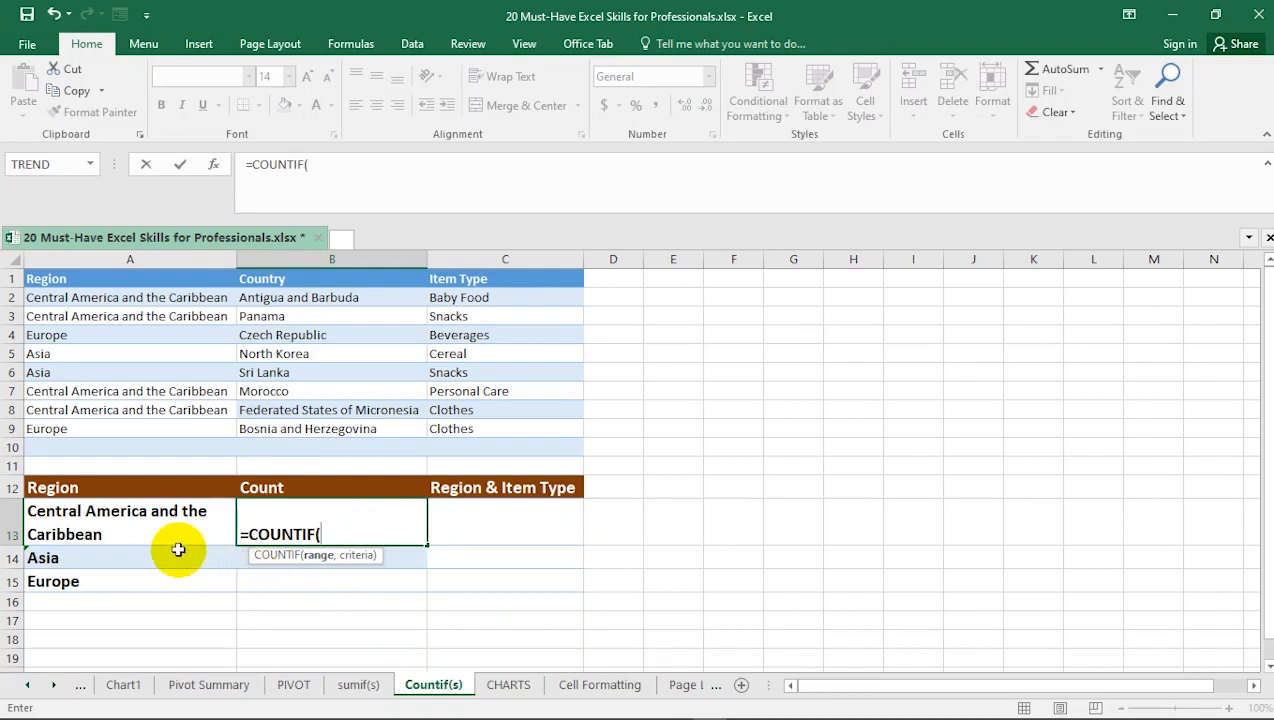
drag(57, 296, 48, 437)
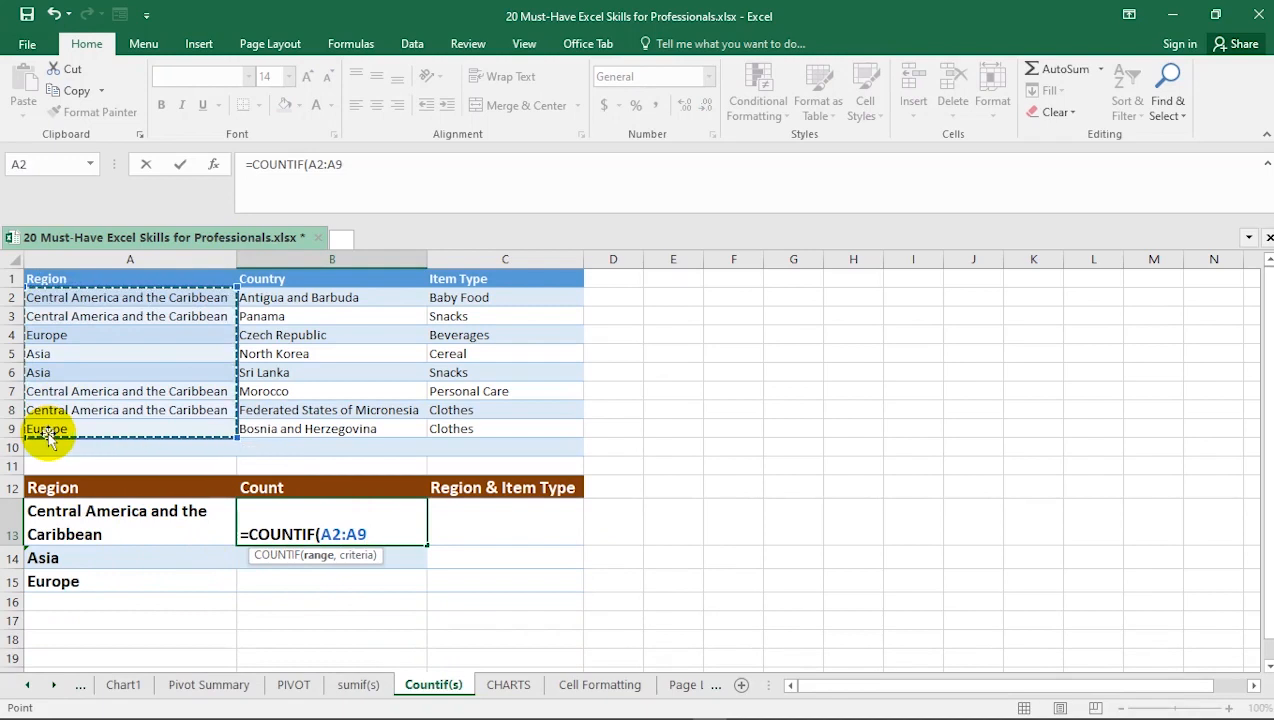
text(,)
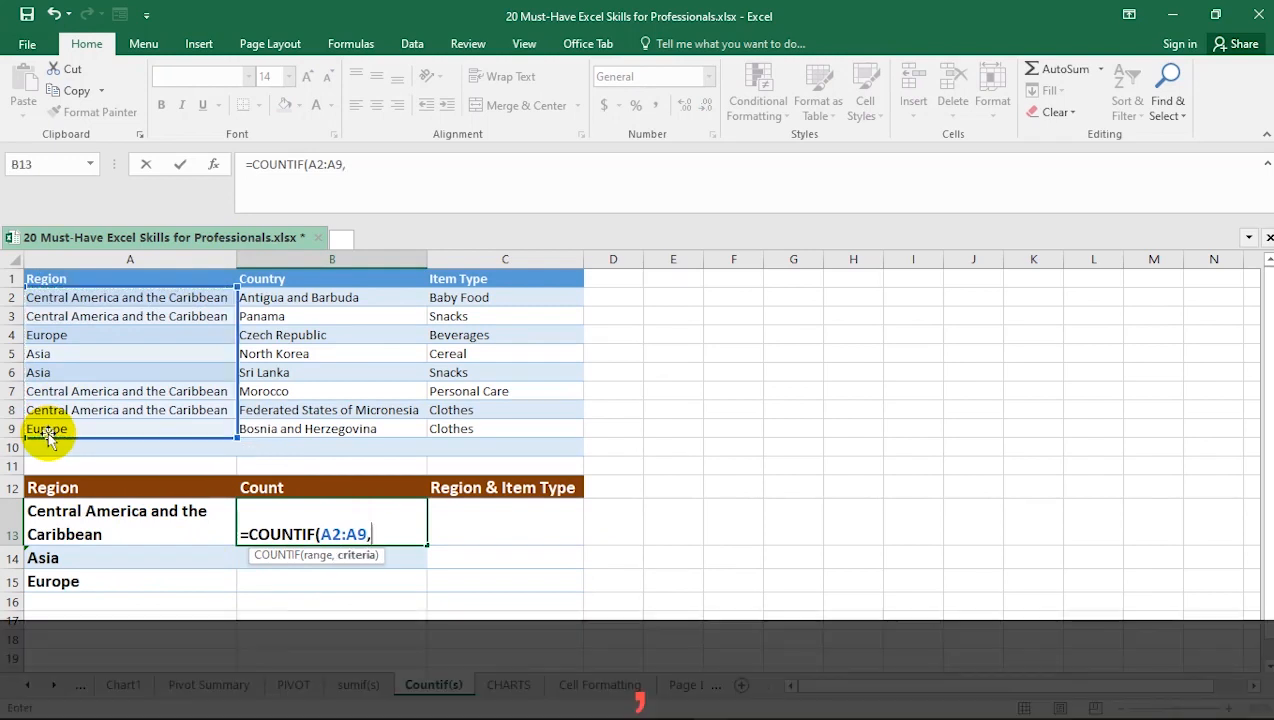
click(96, 514)
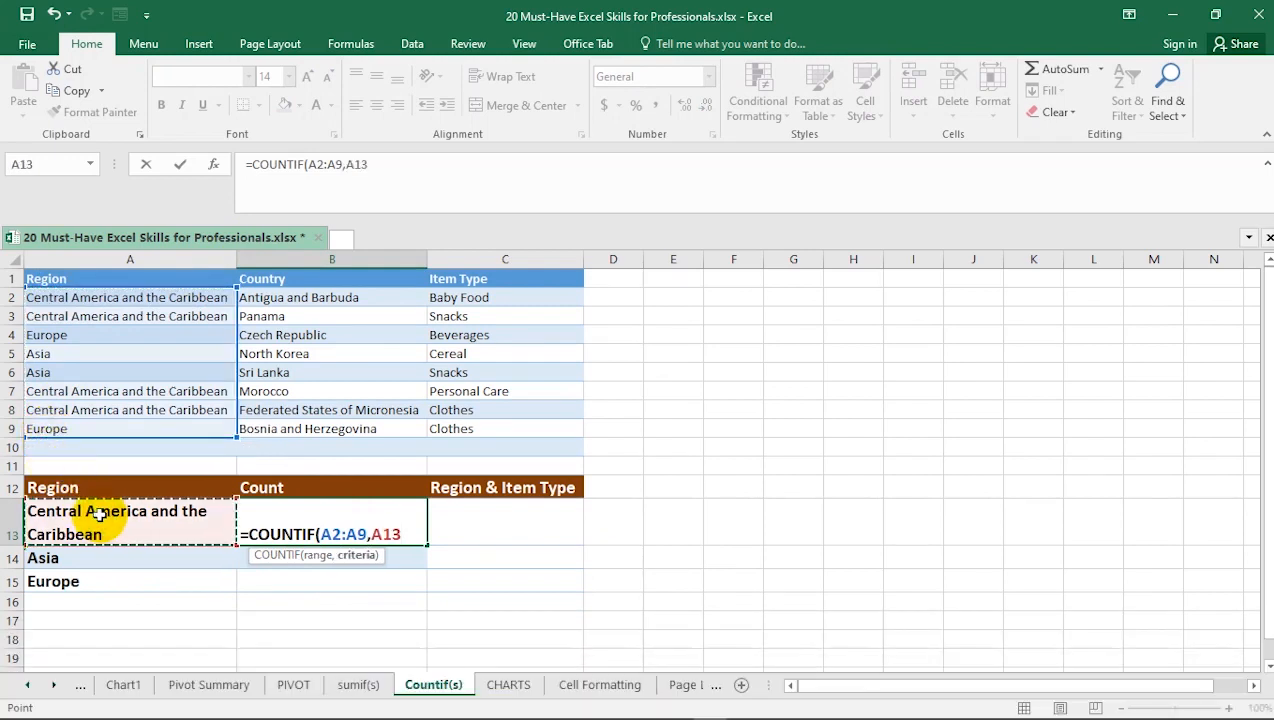
text())
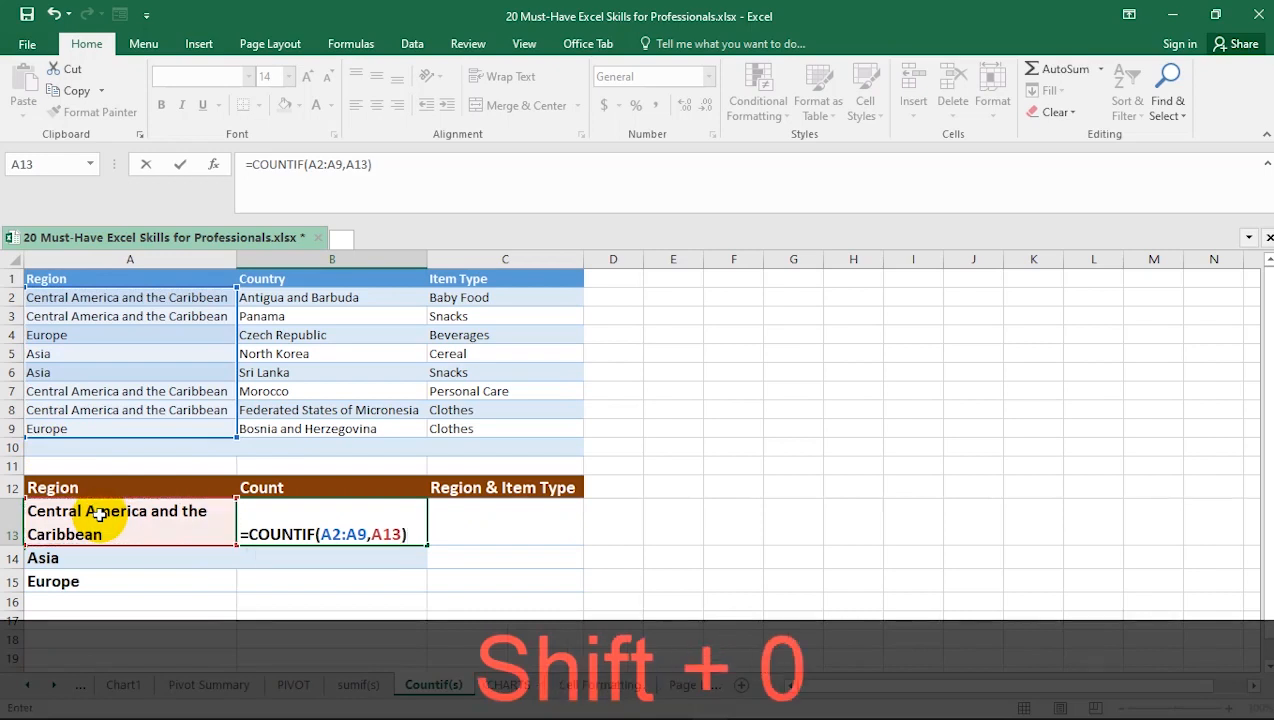
key(Return)
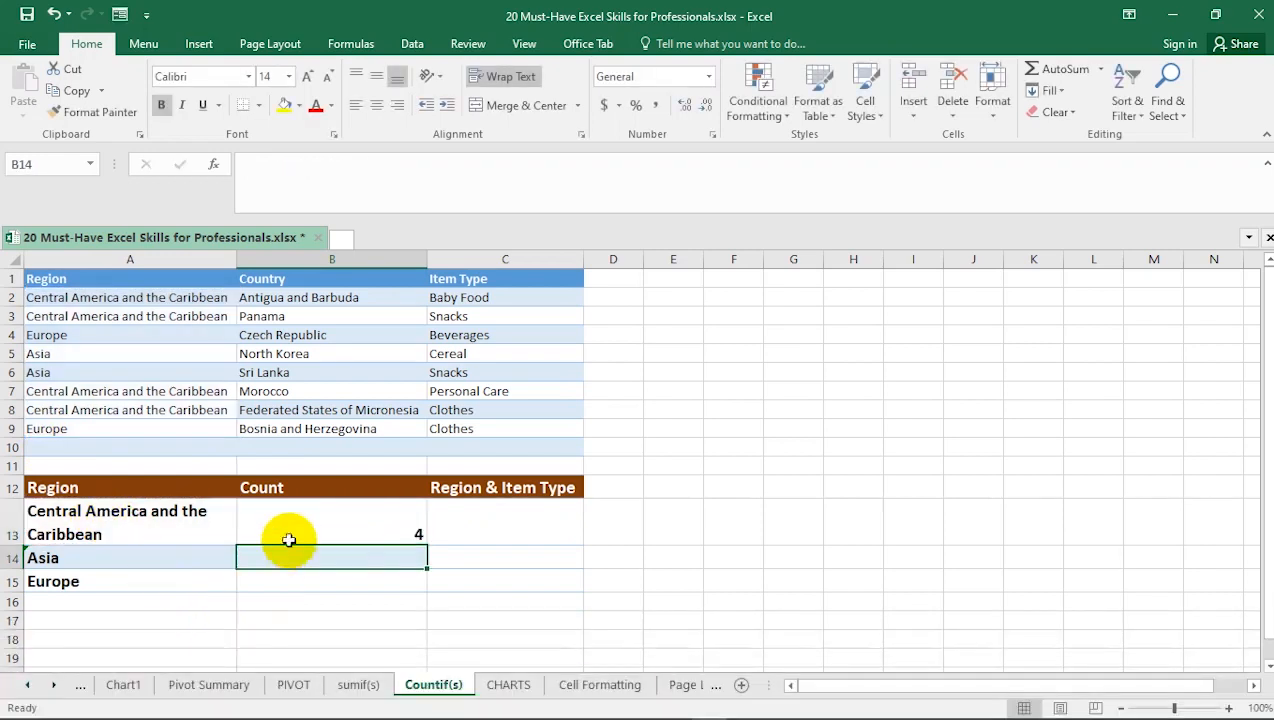
Make the range in B13's COUNTIF formula absolute as $A$2:$A$9
click(288, 532)
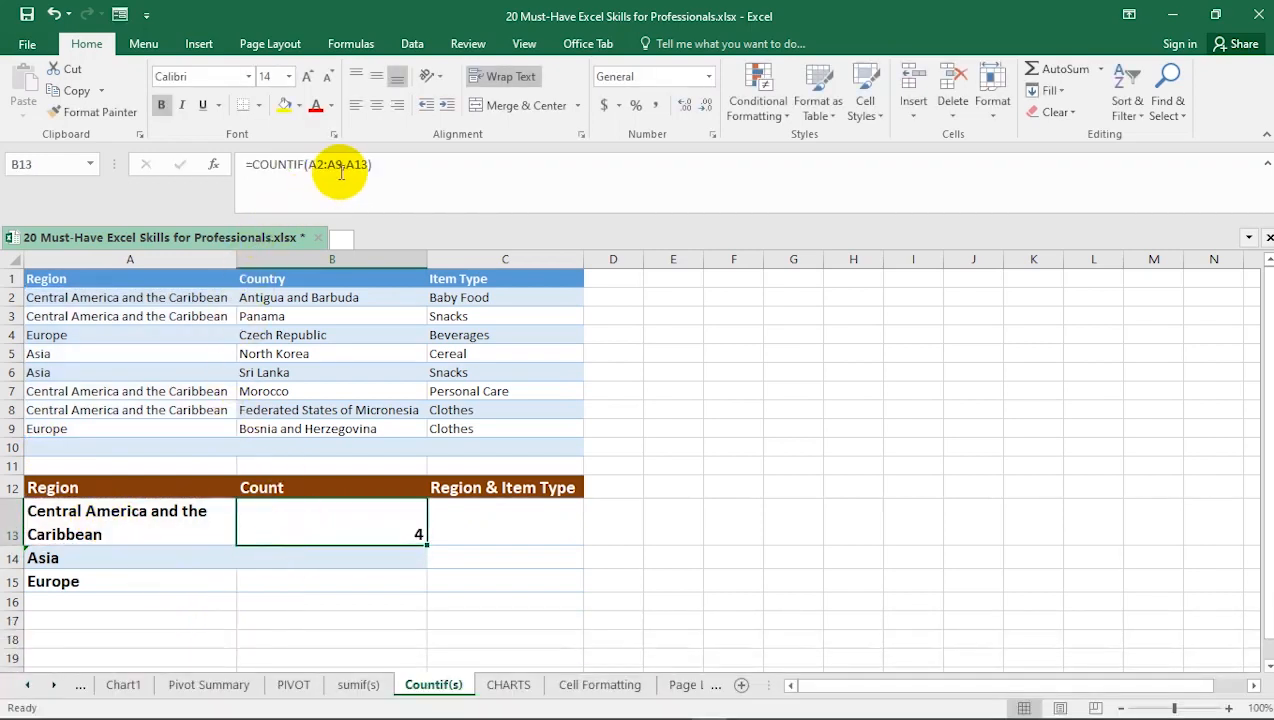
drag(343, 164, 317, 164)
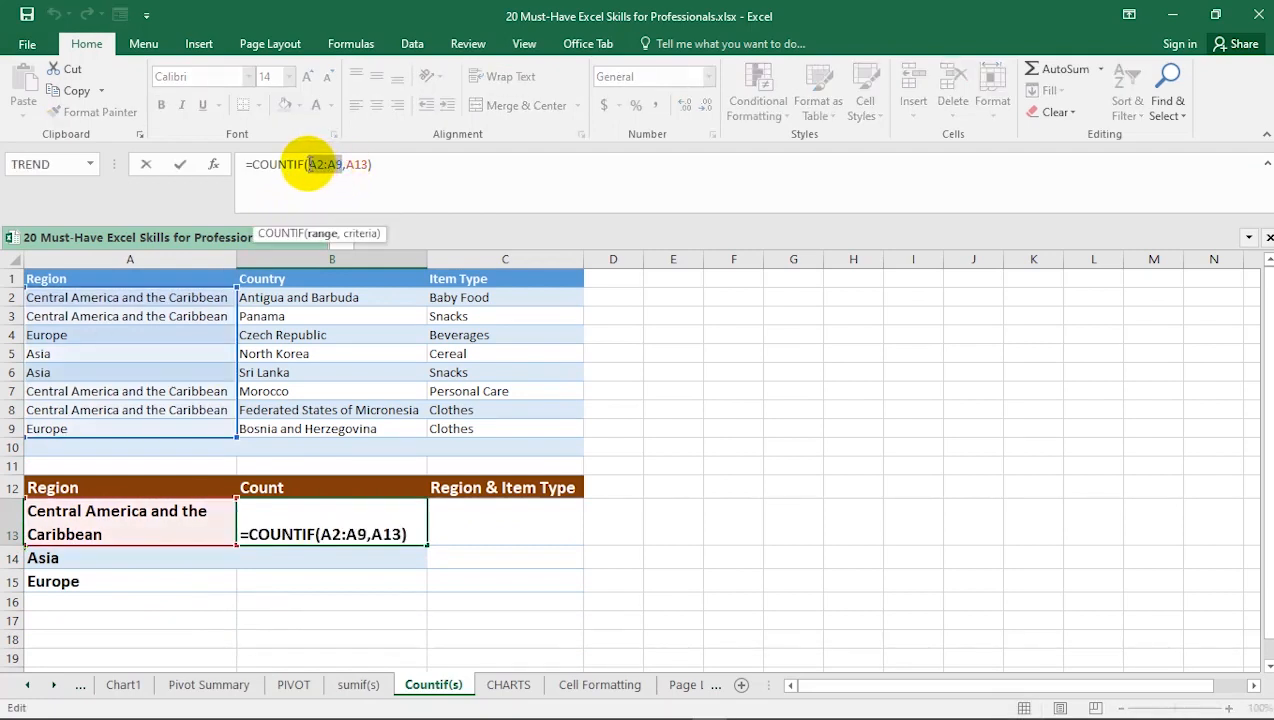
key(F4)
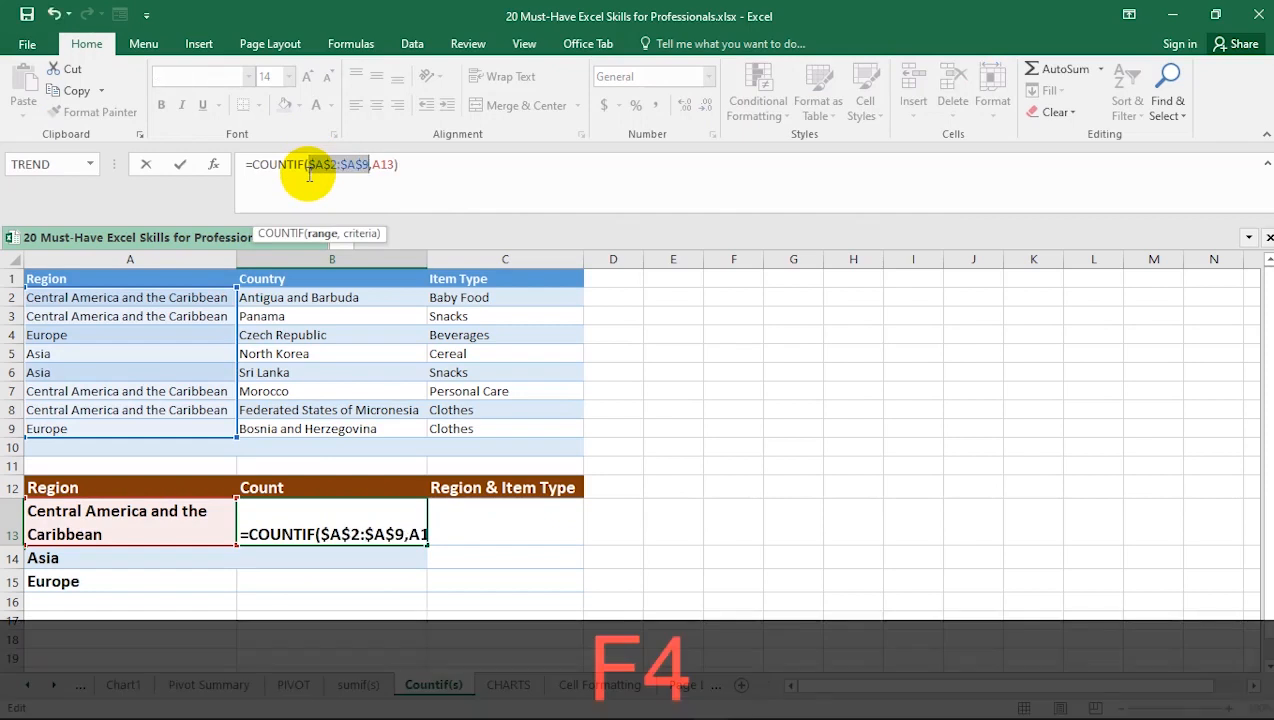
key(Return)
Fill the COUNTIF formula from B13 down to B15 and check the copied formulas for Asia and Europe
click(414, 519)
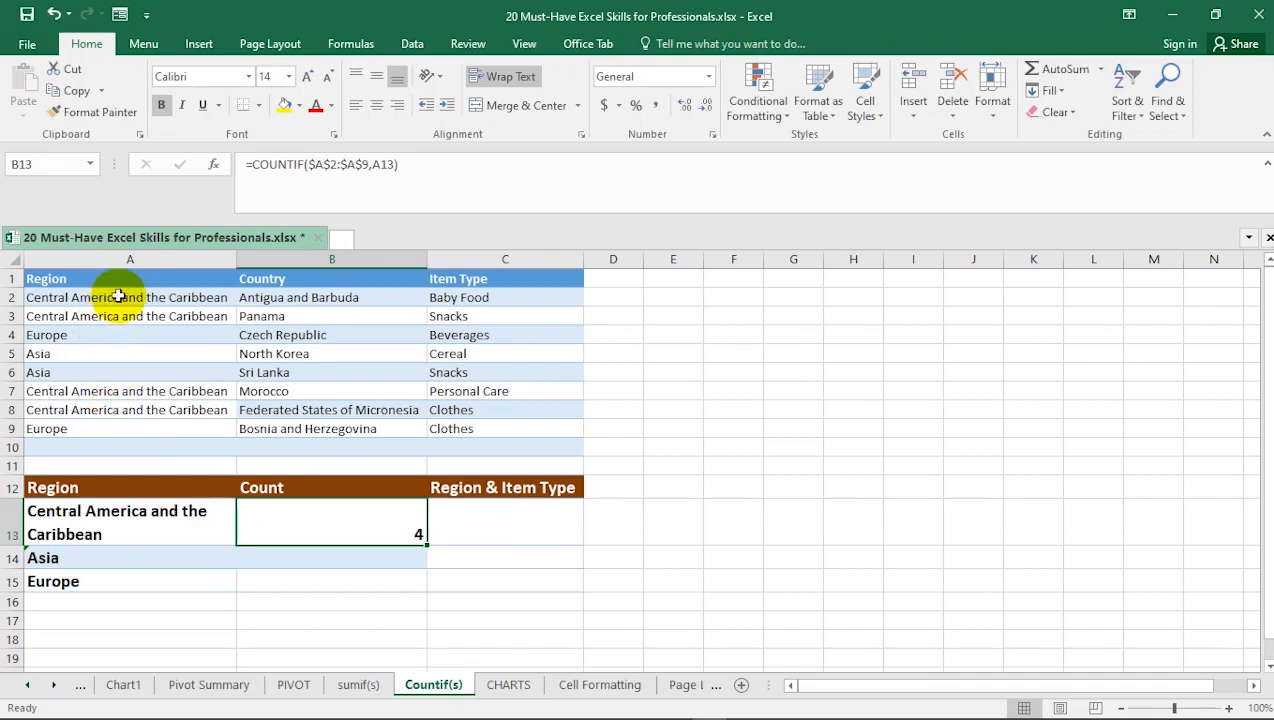
drag(426, 546, 425, 590)
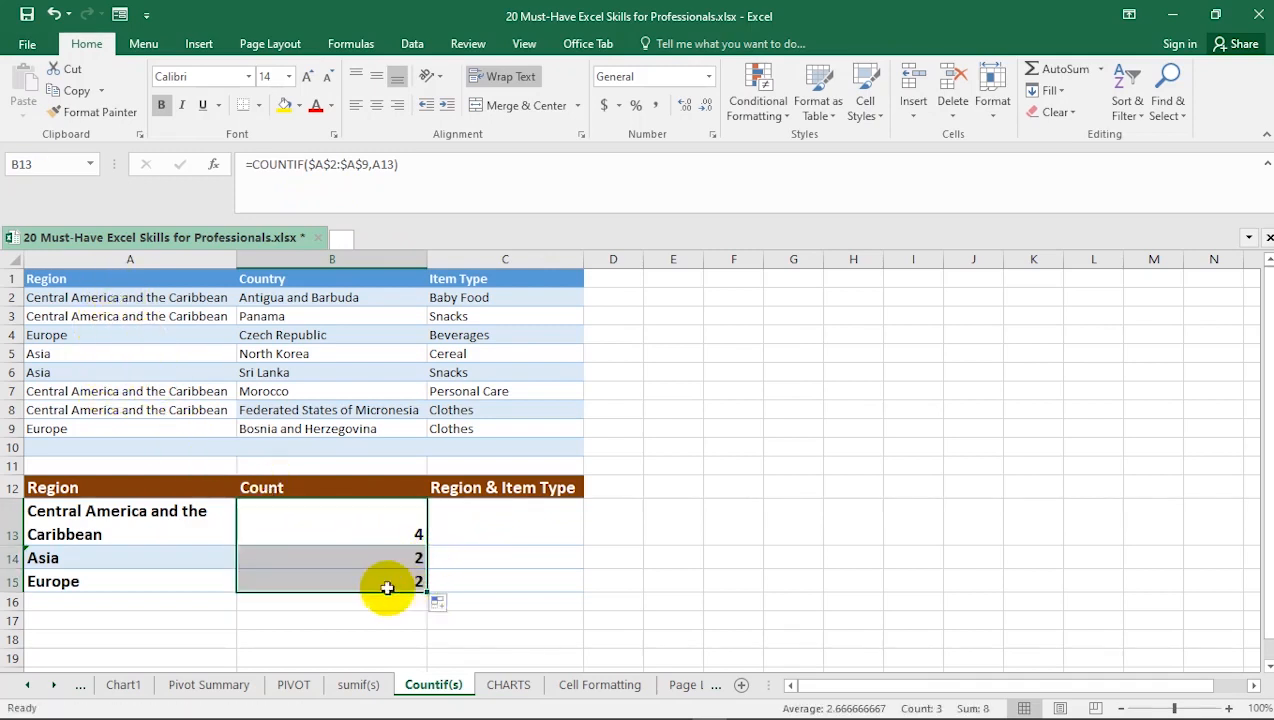
click(326, 558)
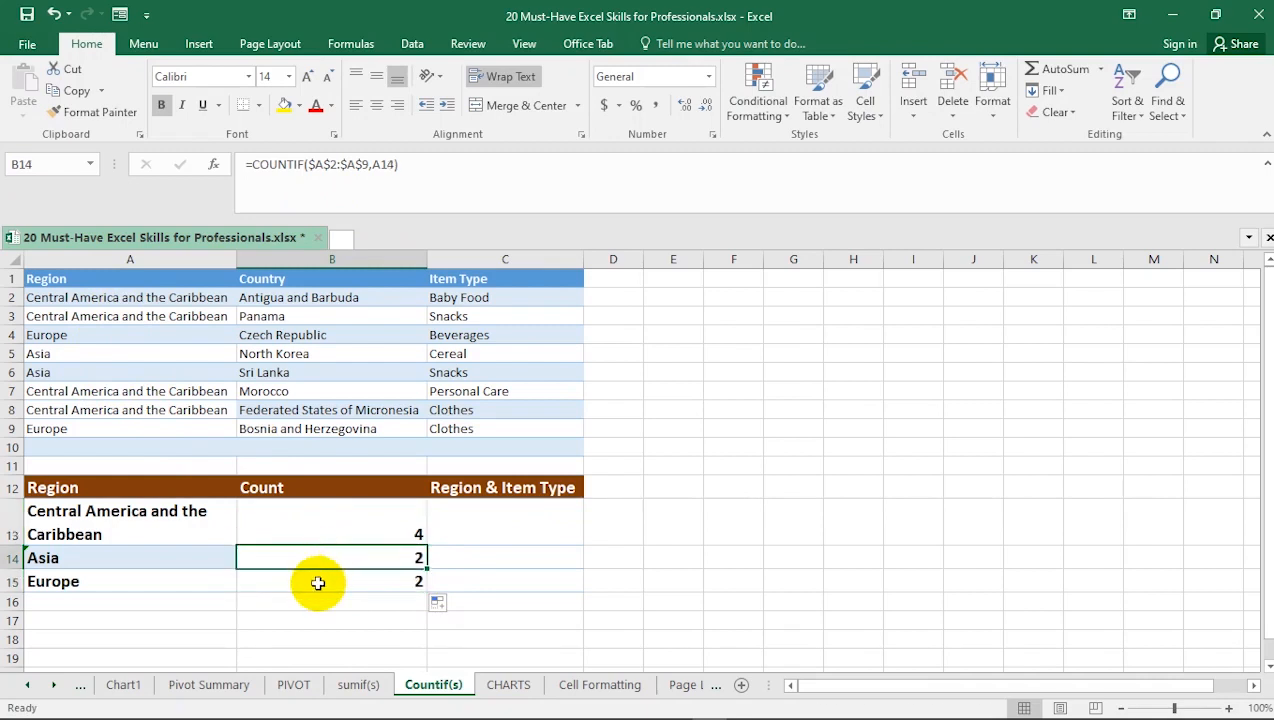
click(320, 581)
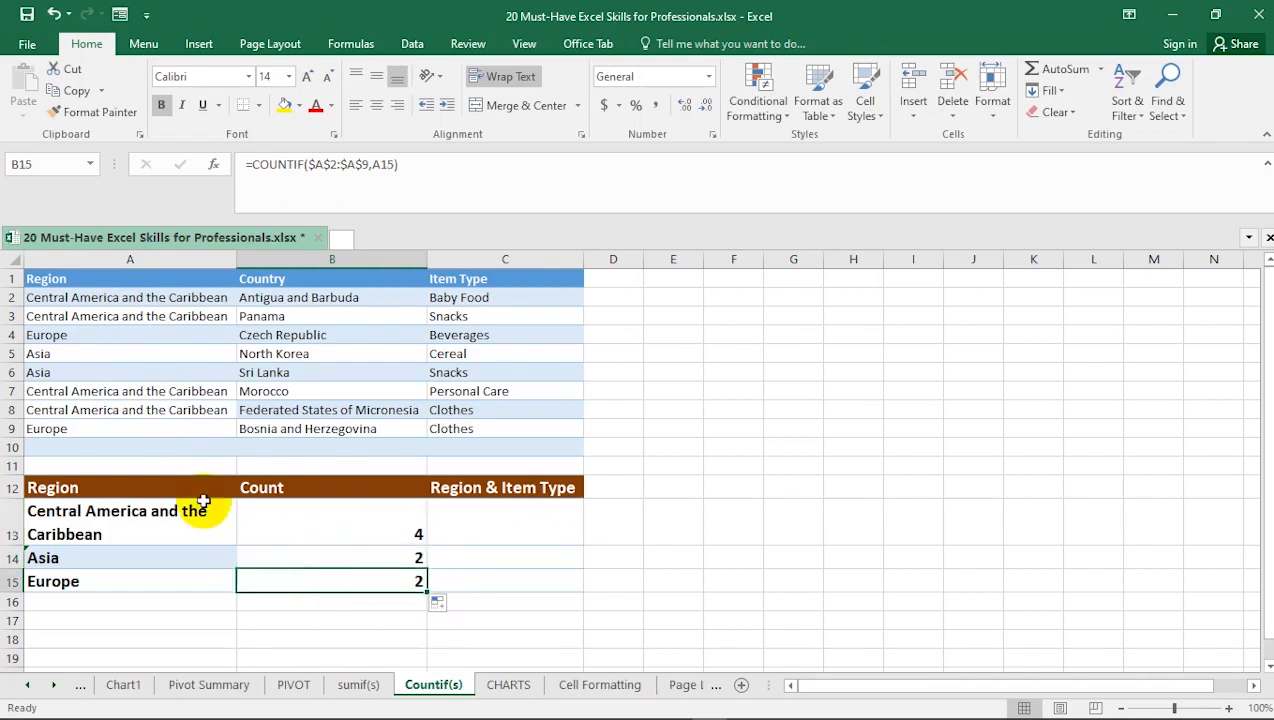
Clear the region in cell A3 to test the count in B13, and undo the deletion
click(103, 316)
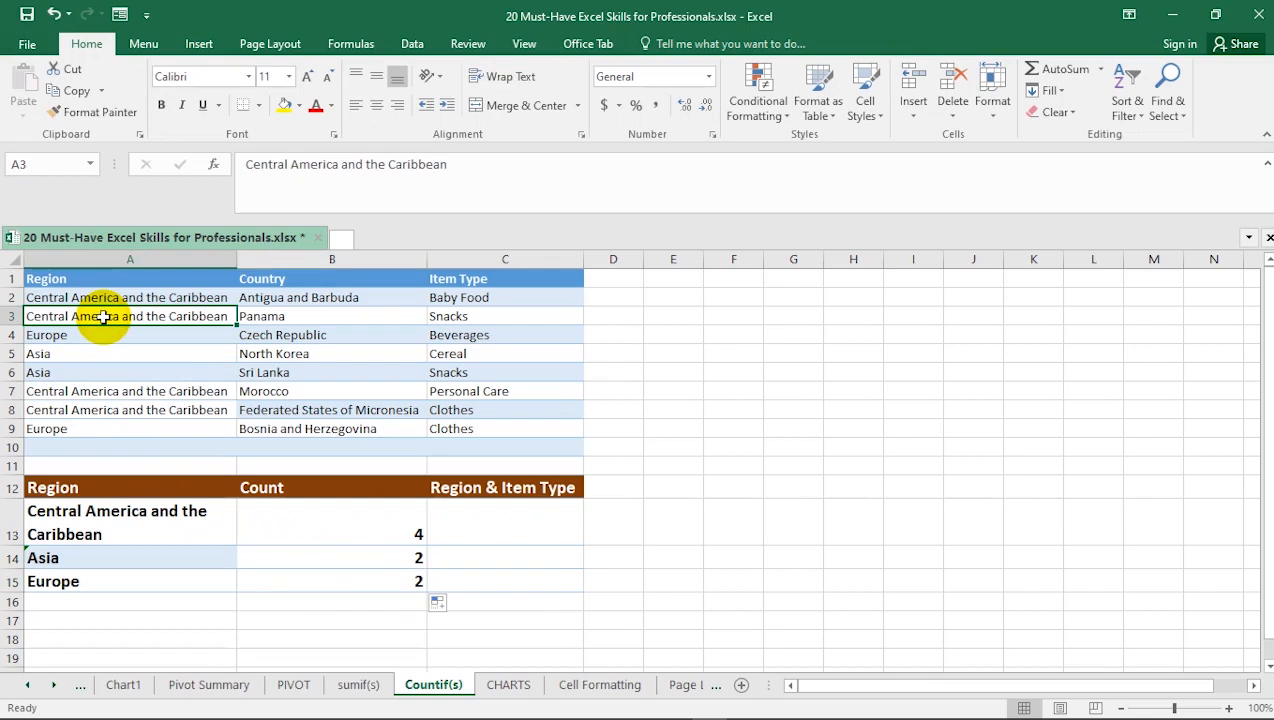
key(Delete)
click(415, 528)
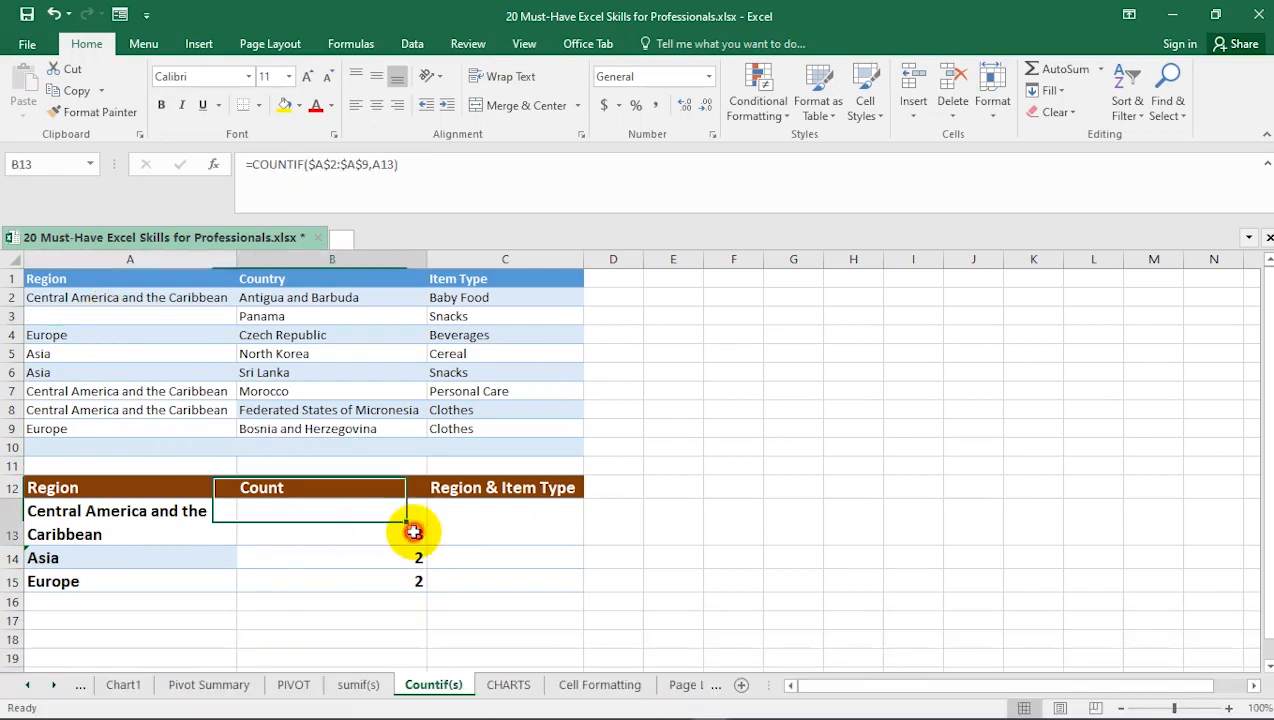
key(ctrl+z)
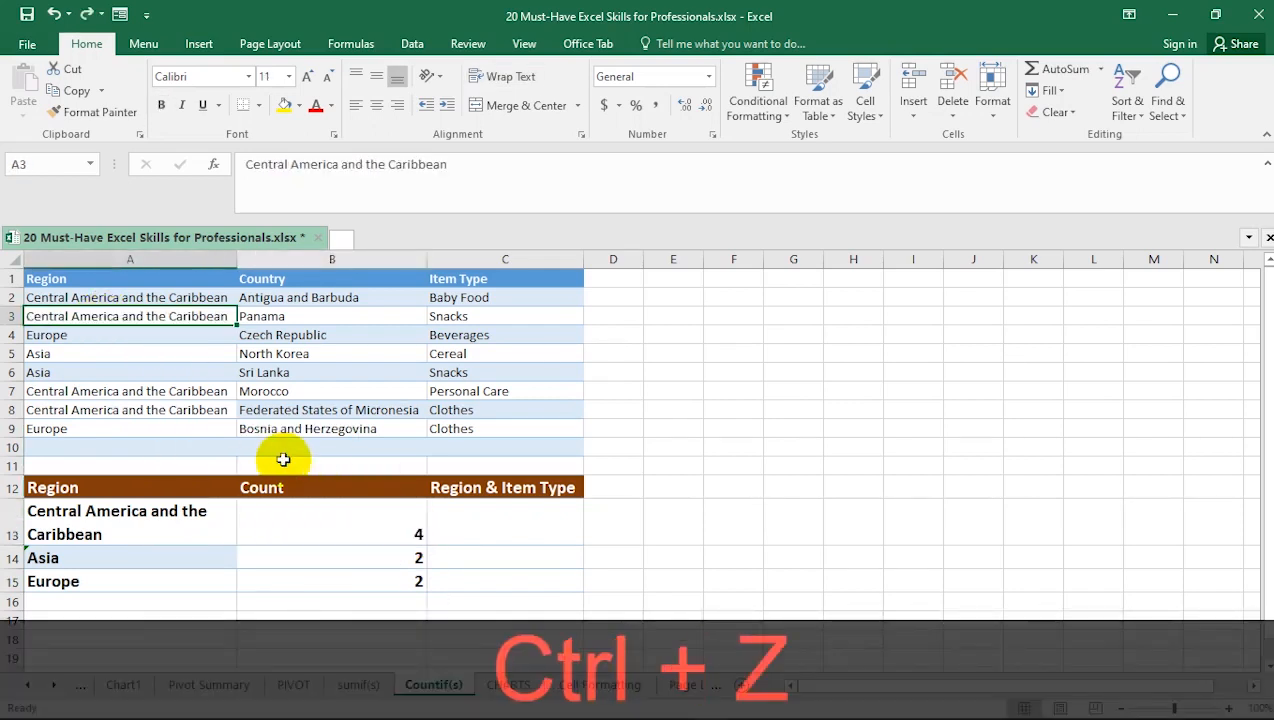
Start a formula in cell C13 under Region & Item Type with =count
click(464, 513)
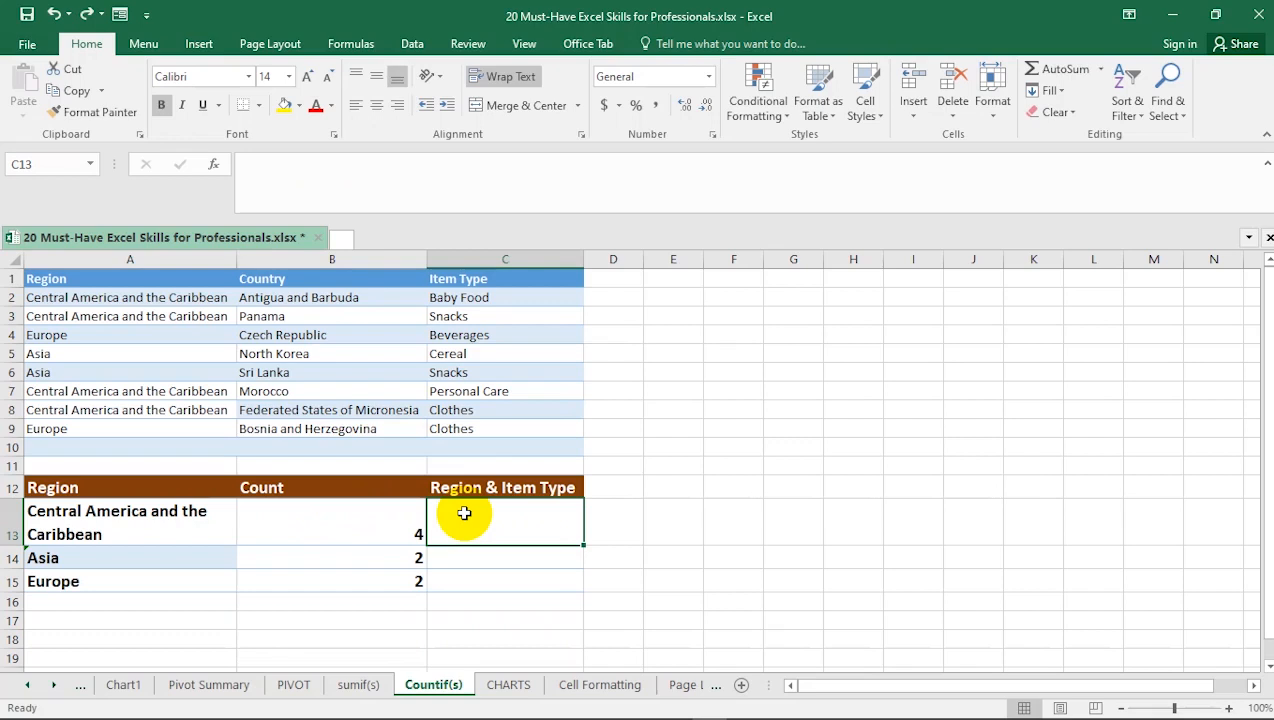
text(=)
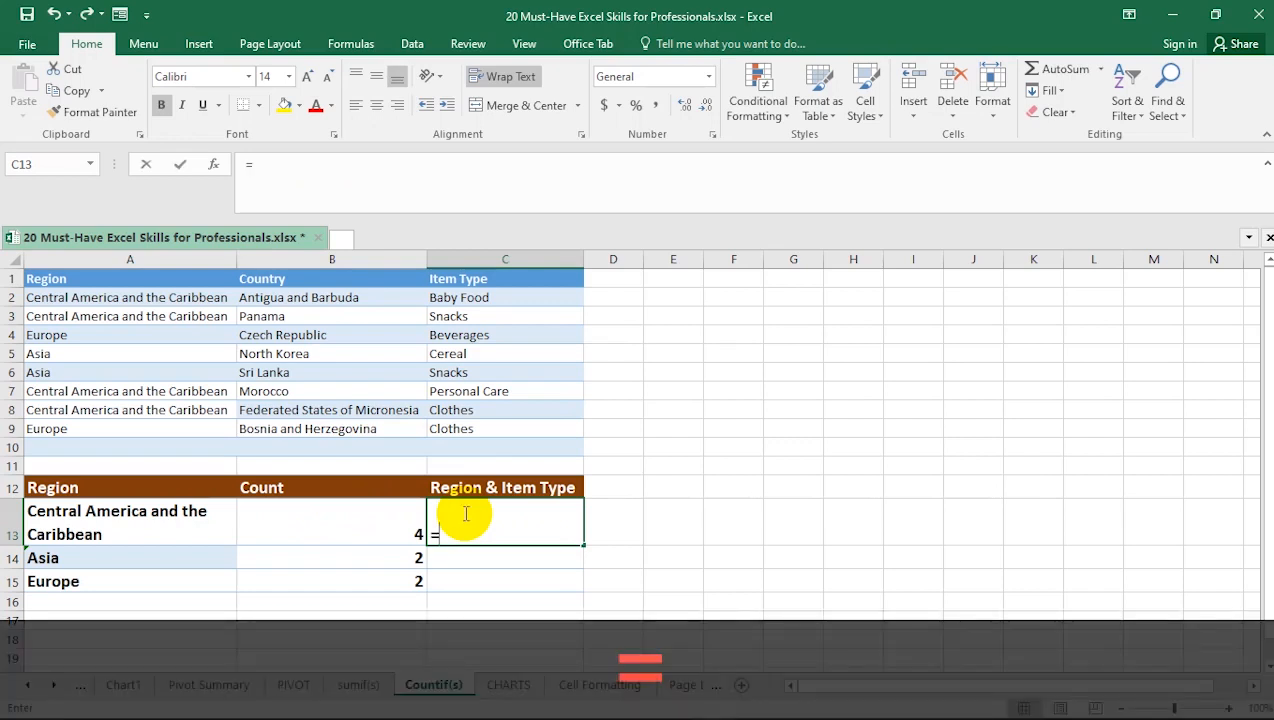
text(count)
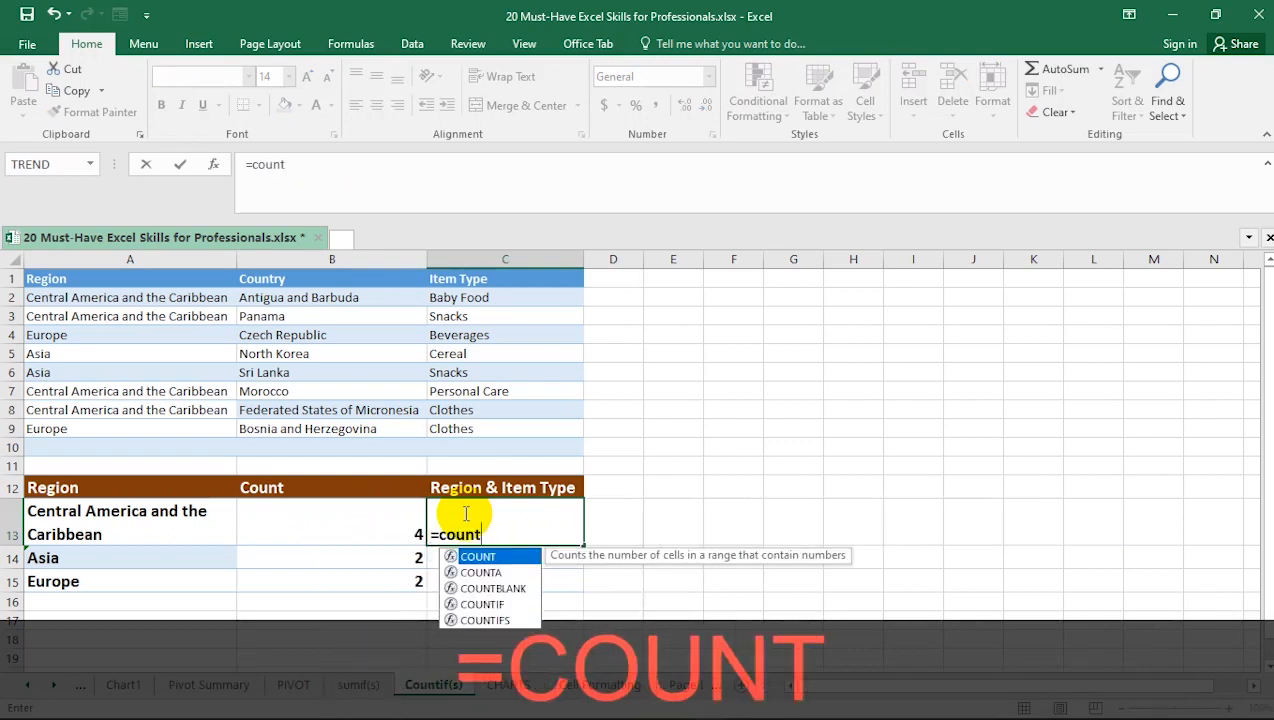
double_click(487, 620)
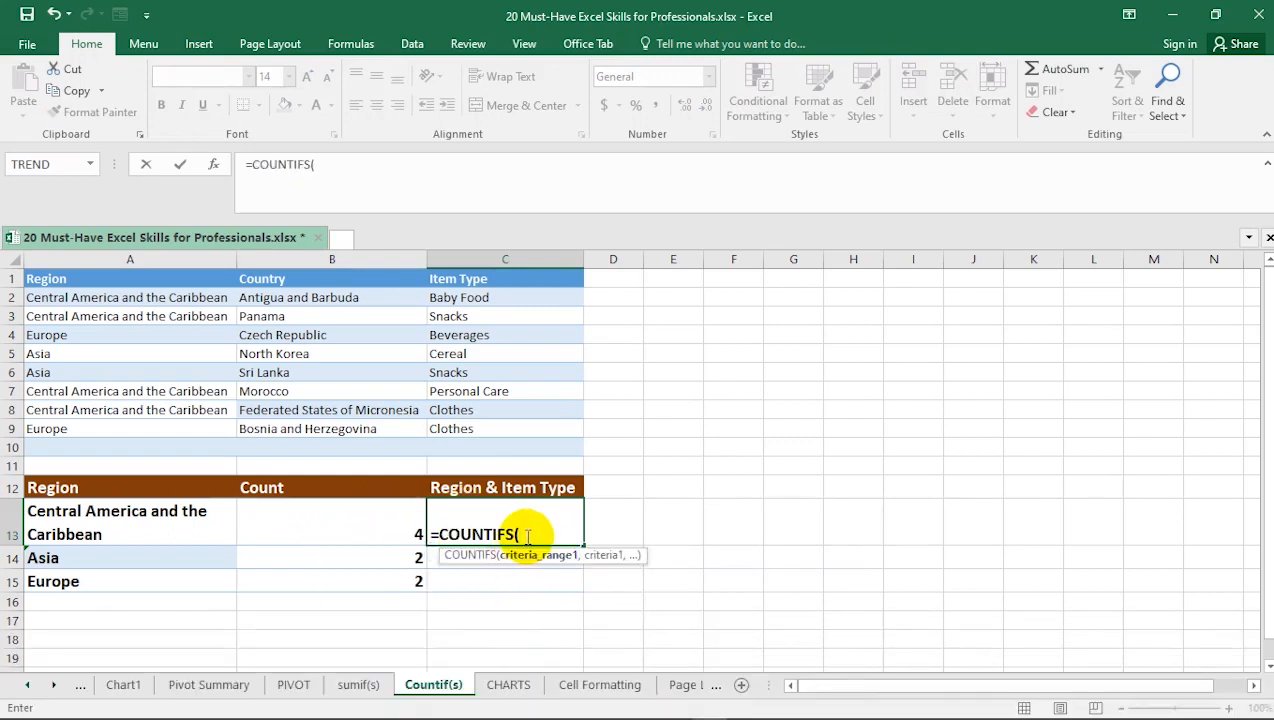
key(BackSpace)
key(BackSpace)
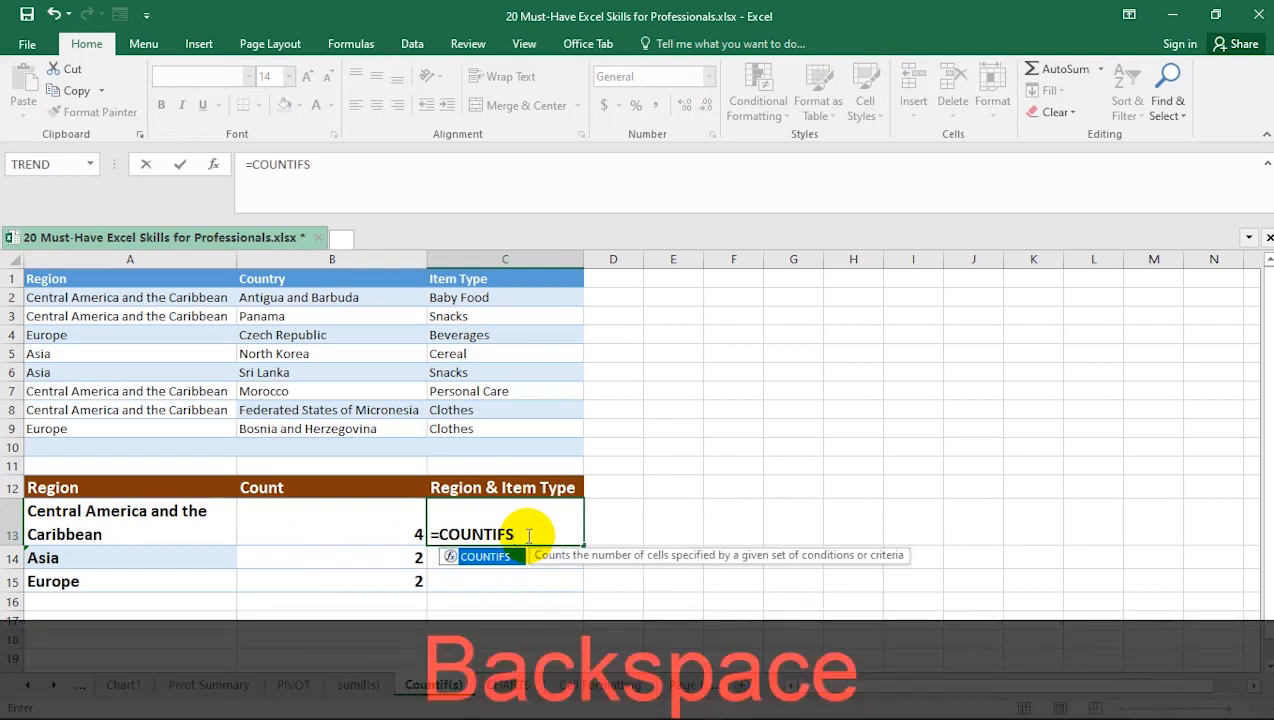
key(BackSpace)
key(BackSpace)
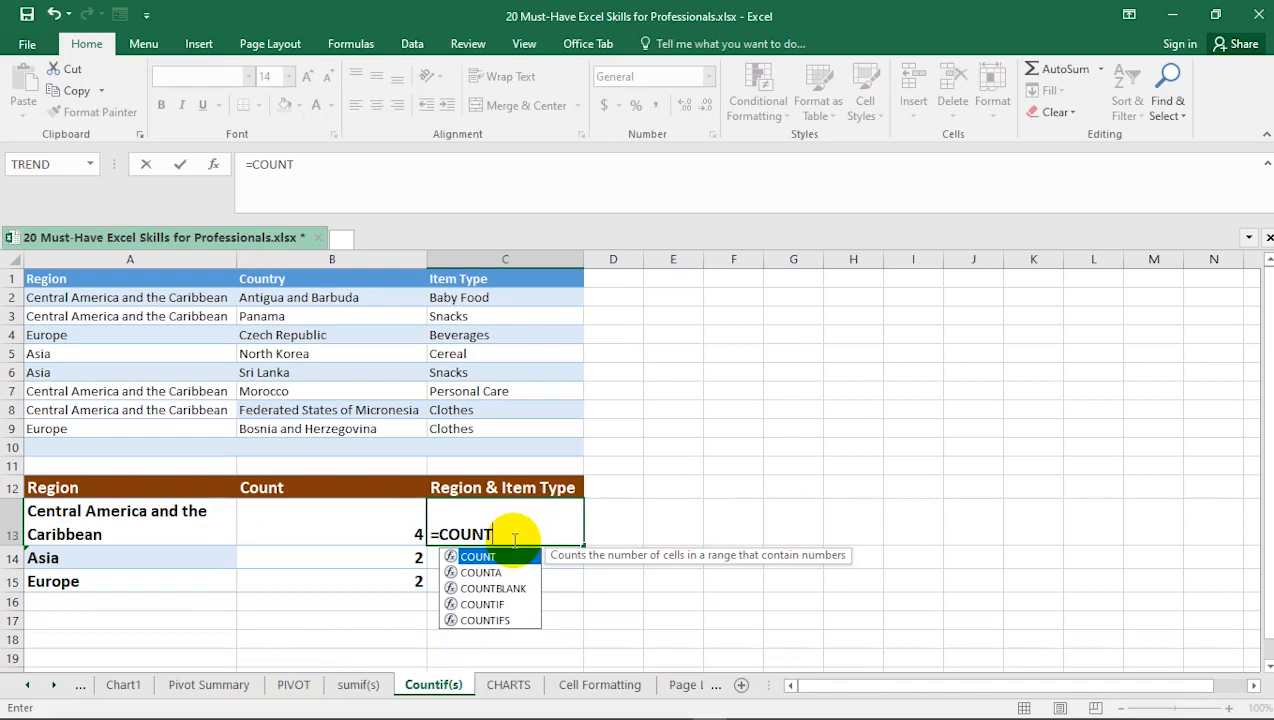
Complete the function name as COUNTIFS and give it A2:A9 as the first criteria range with A13 as its criterion
double_click(498, 619)
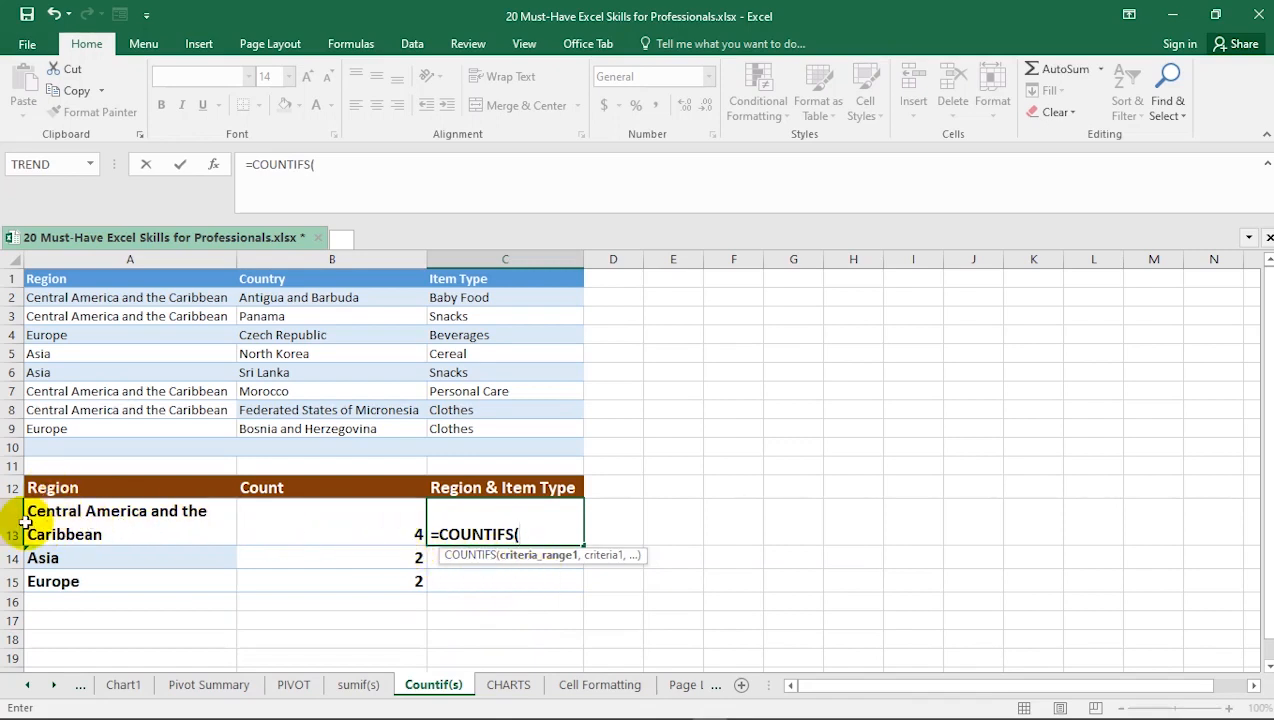
drag(57, 296, 57, 421)
text(,)
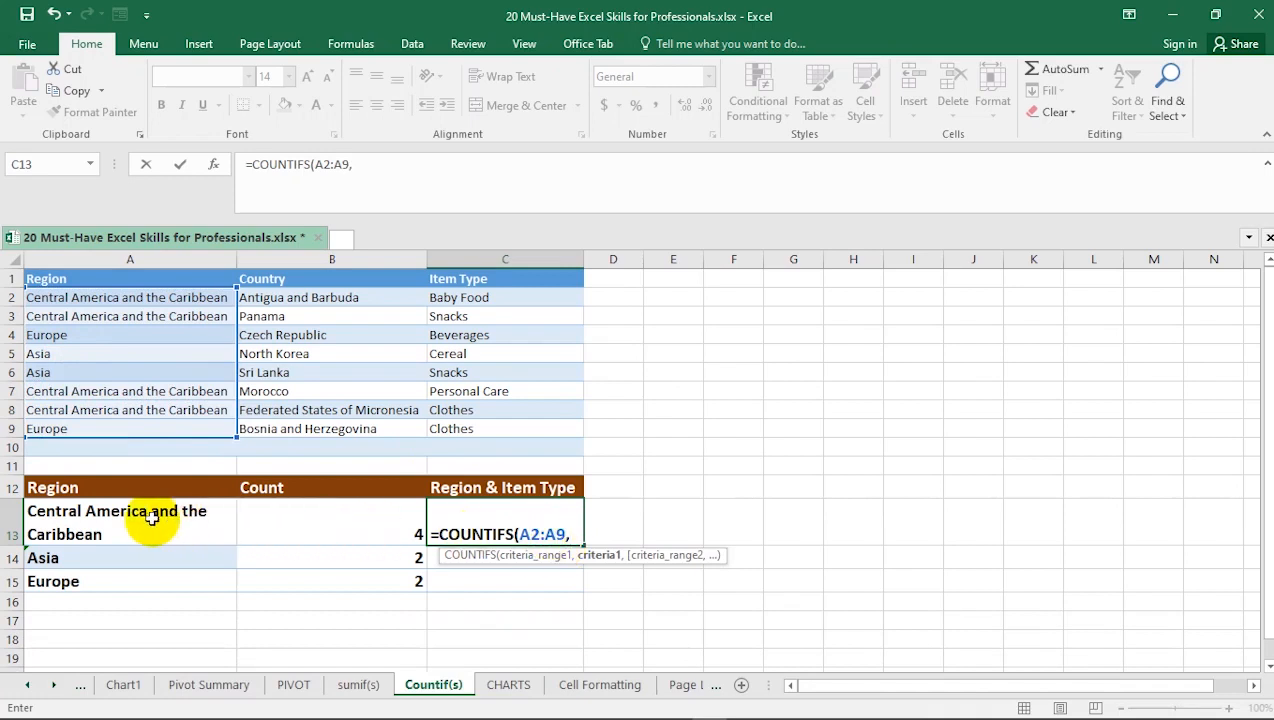
click(116, 518)
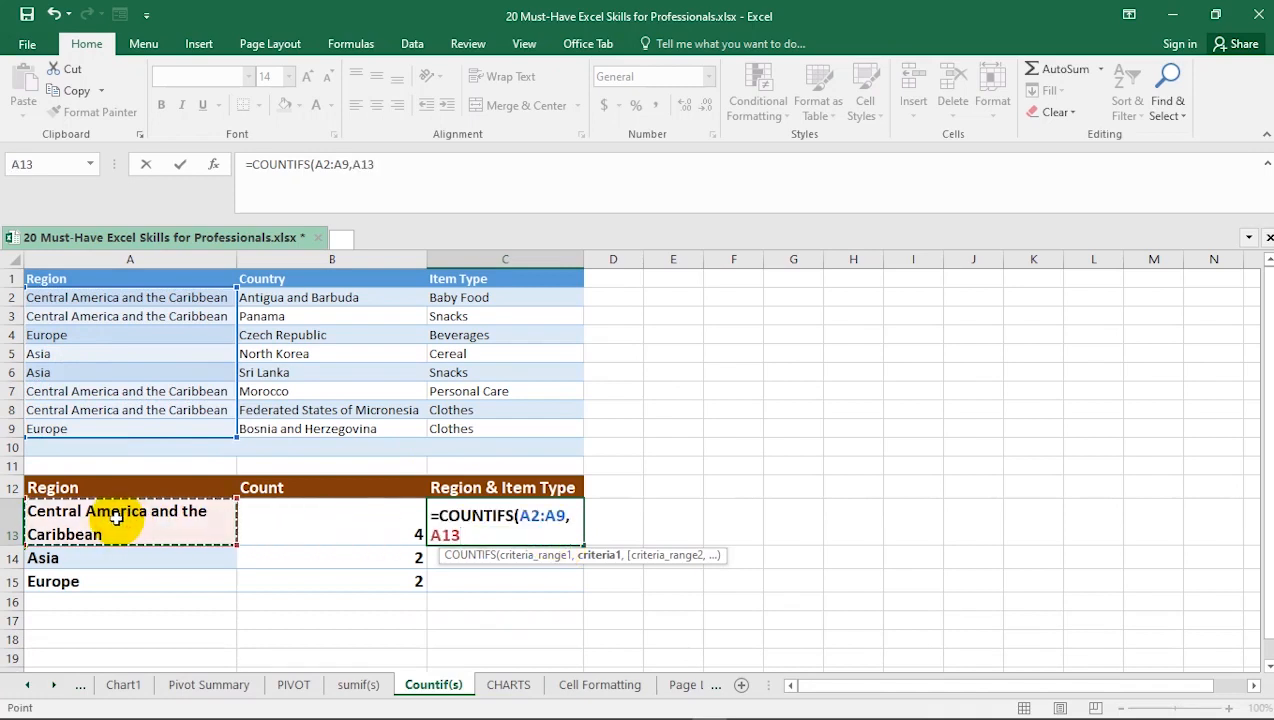
text(,)
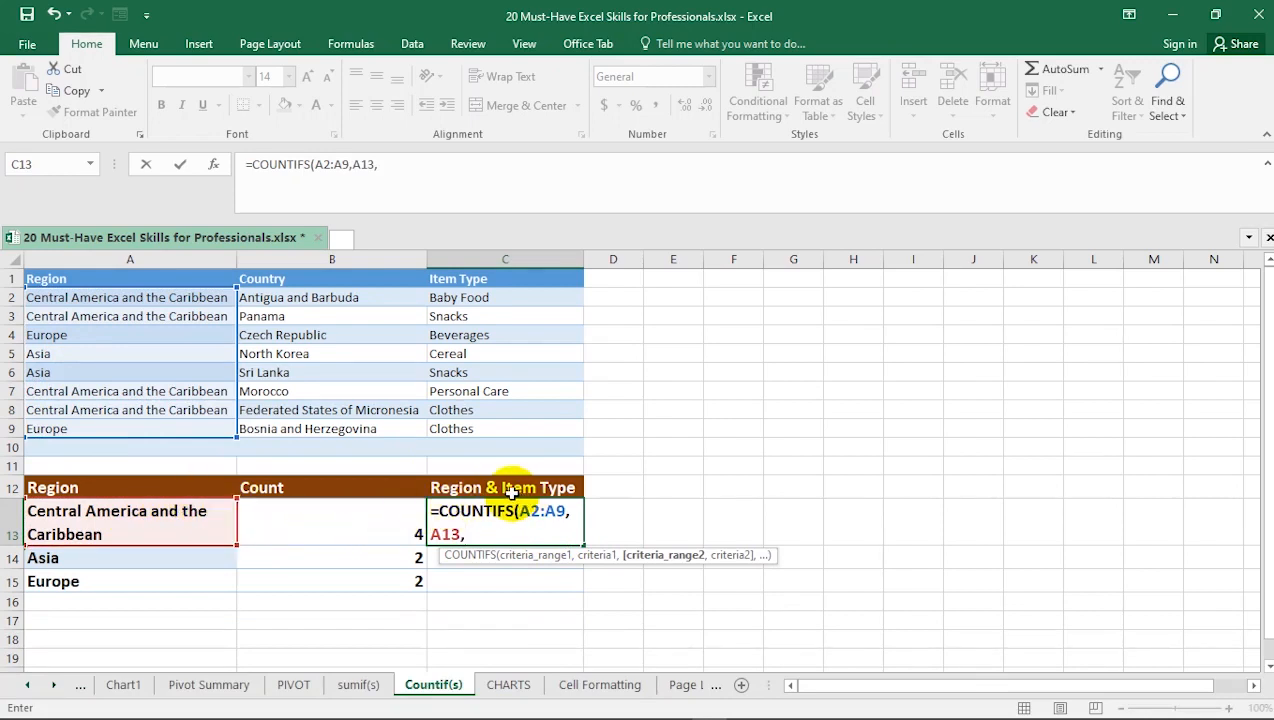
Add C2:C9 as the second criteria range with "Baby Food" as its criterion and complete the COUNTIFS formula in C13
drag(447, 299, 452, 425)
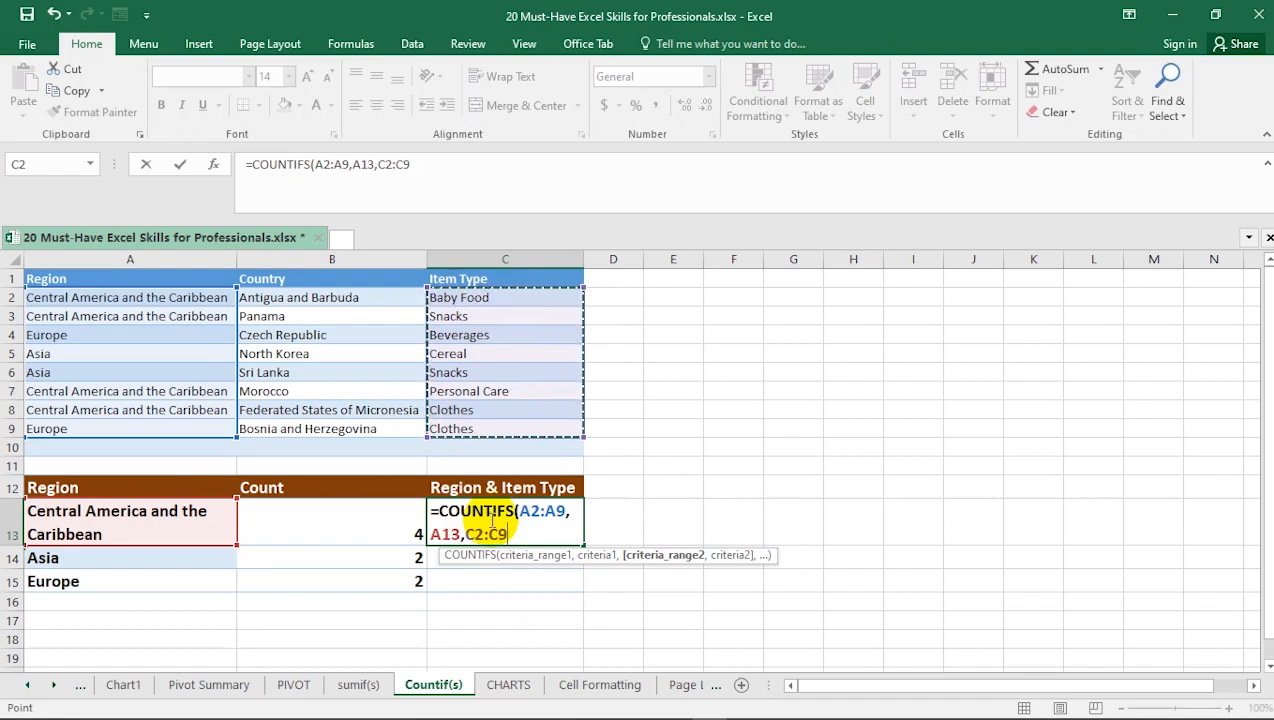
text(,)
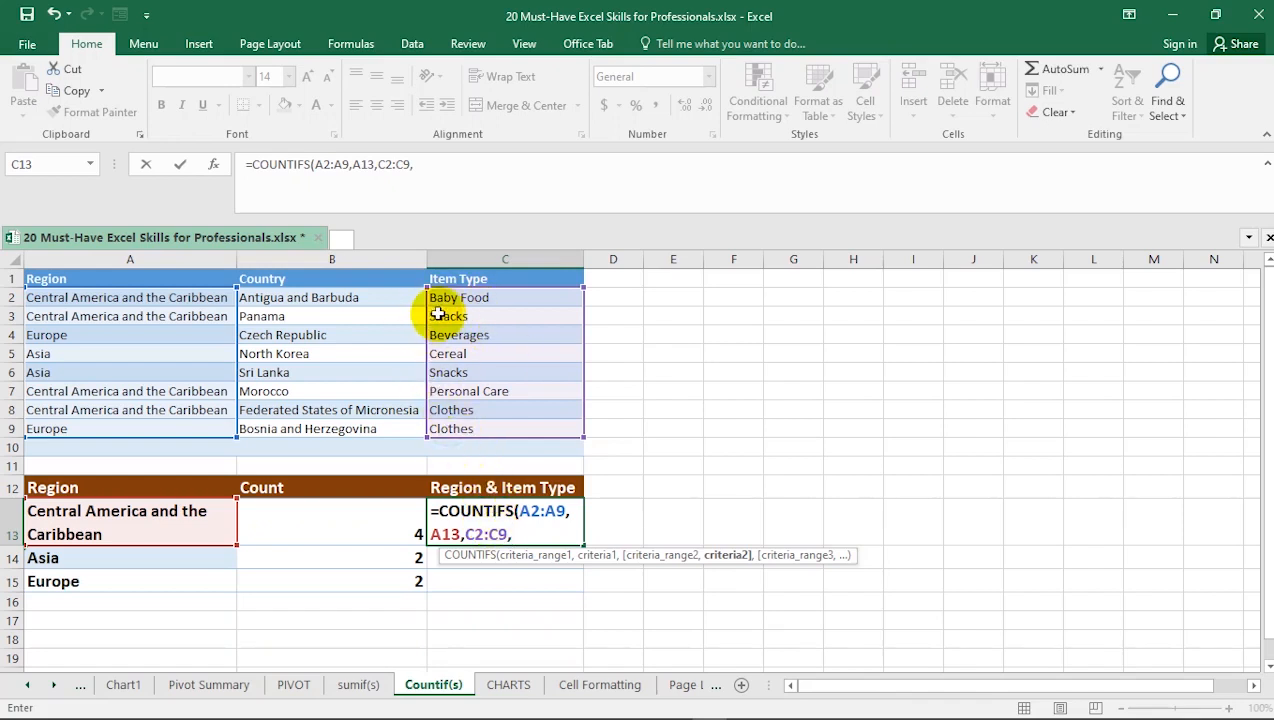
text(")
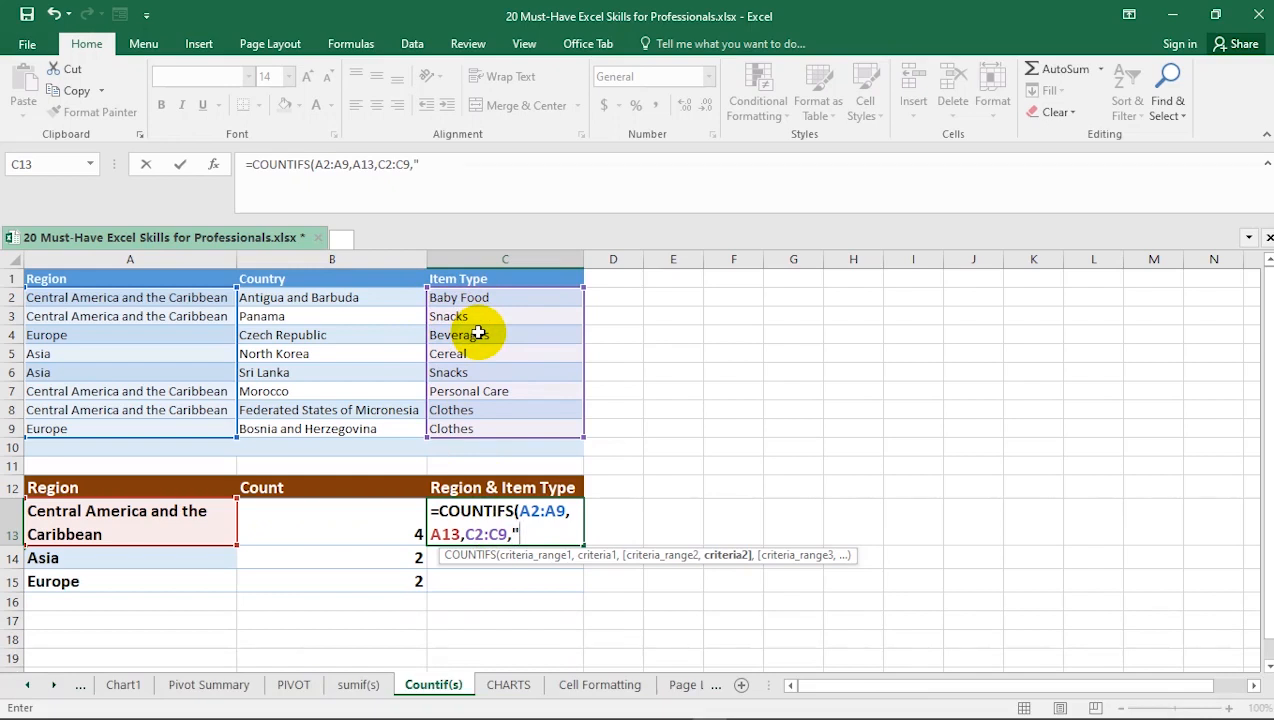
text(Bab)
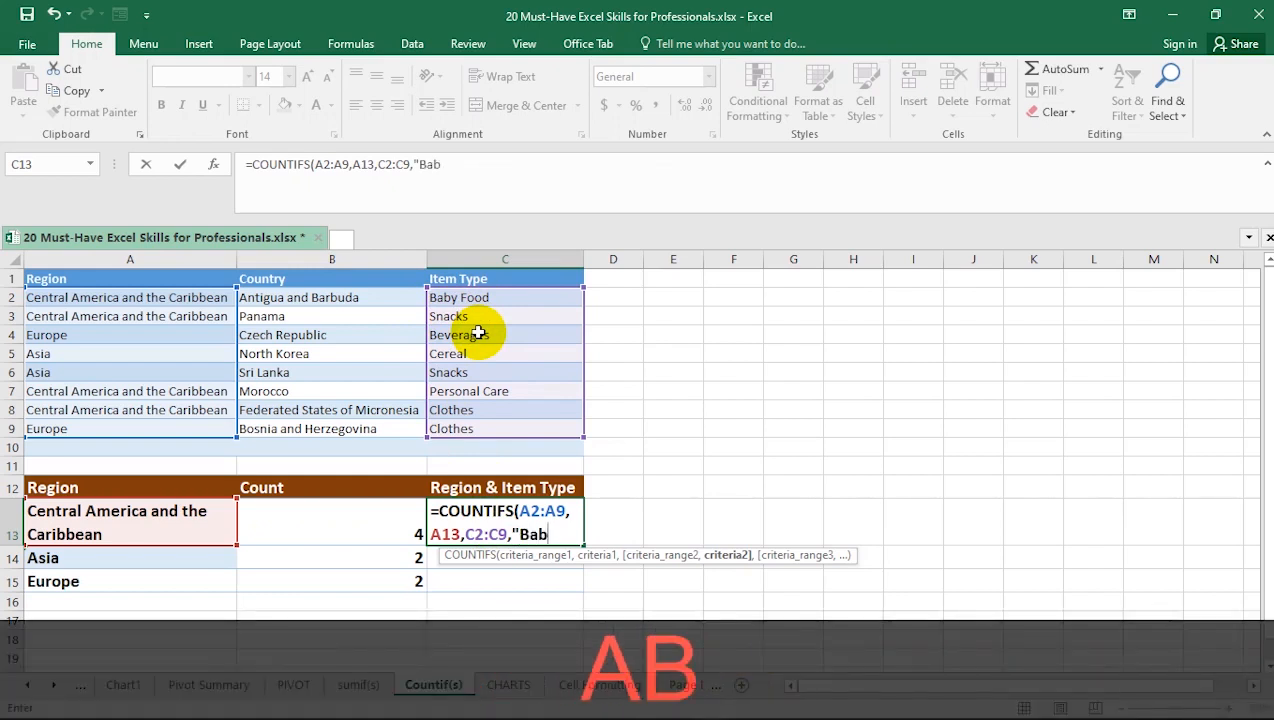
text(y F)
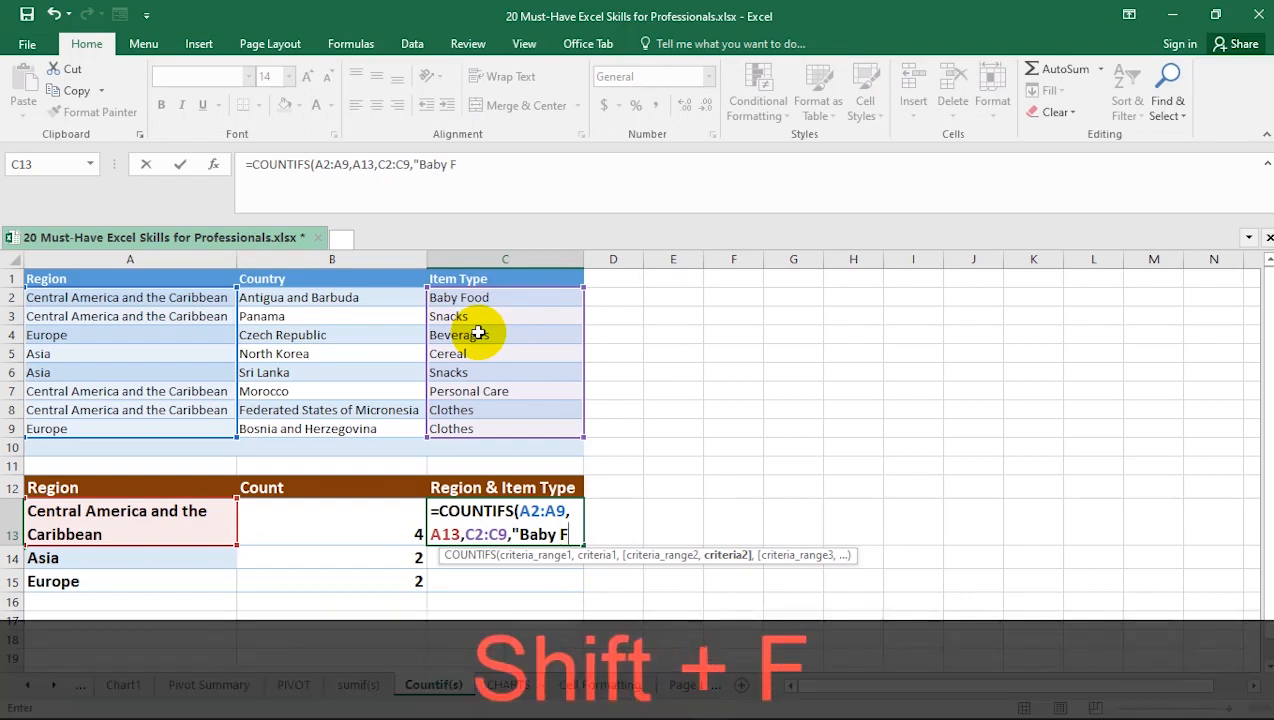
text(ood")
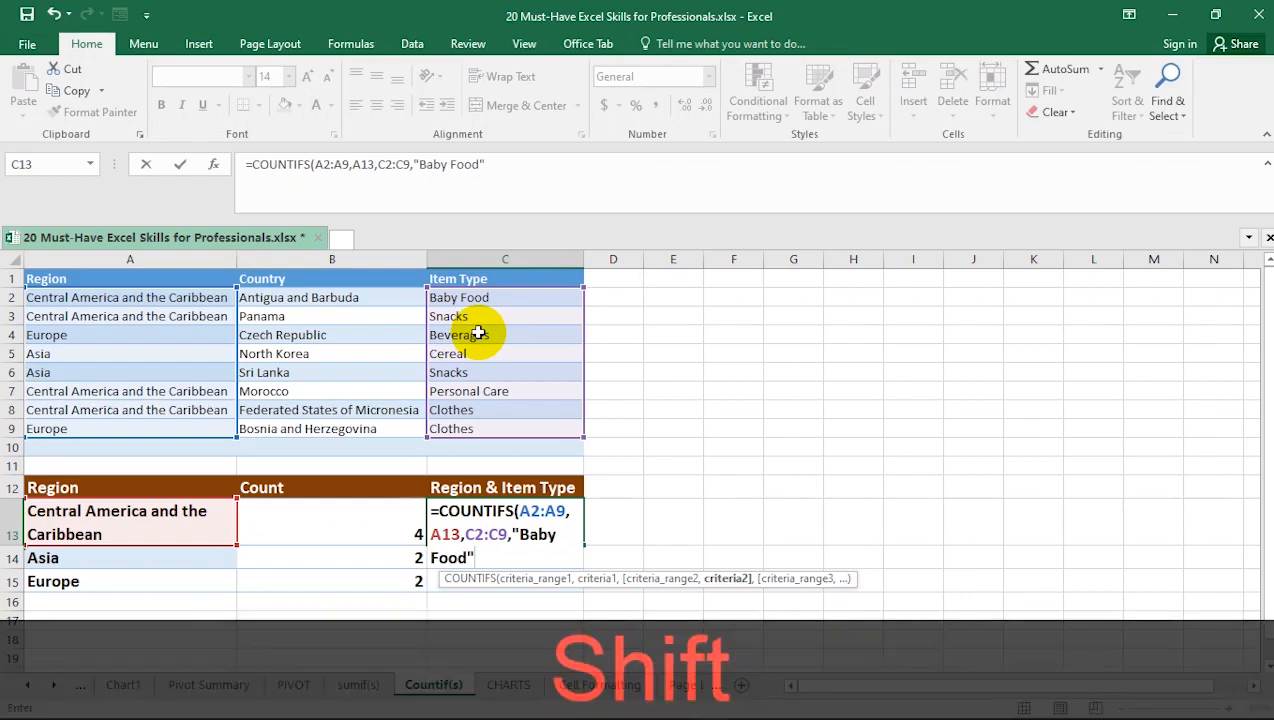
text())
key(Return)
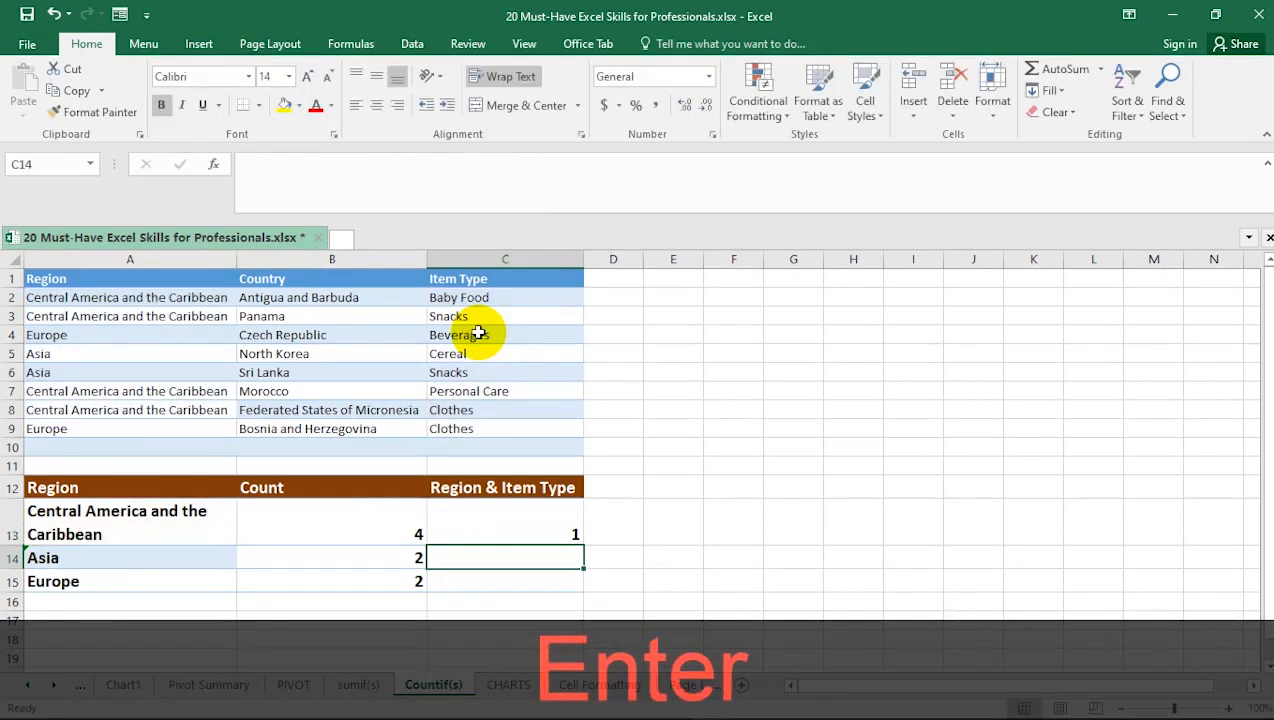
Check the C13 count against the region and item type entries in rows 2 and 3 of the table
click(522, 527)
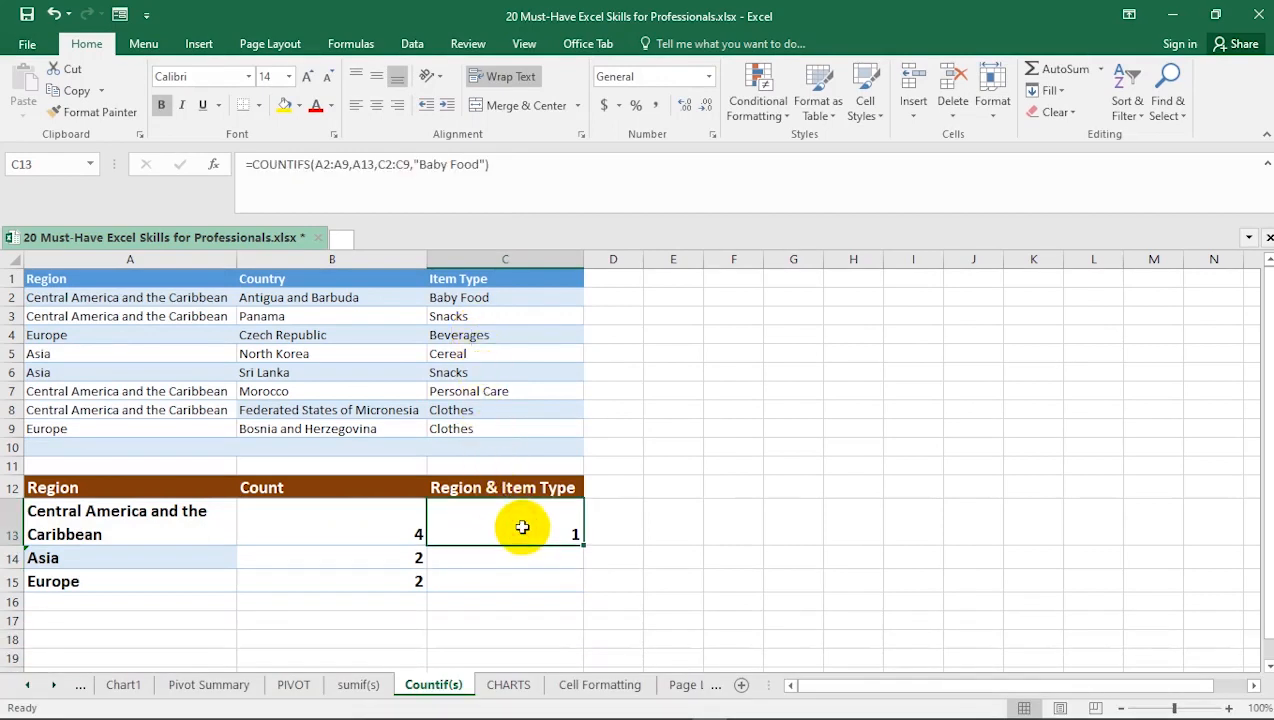
click(102, 297)
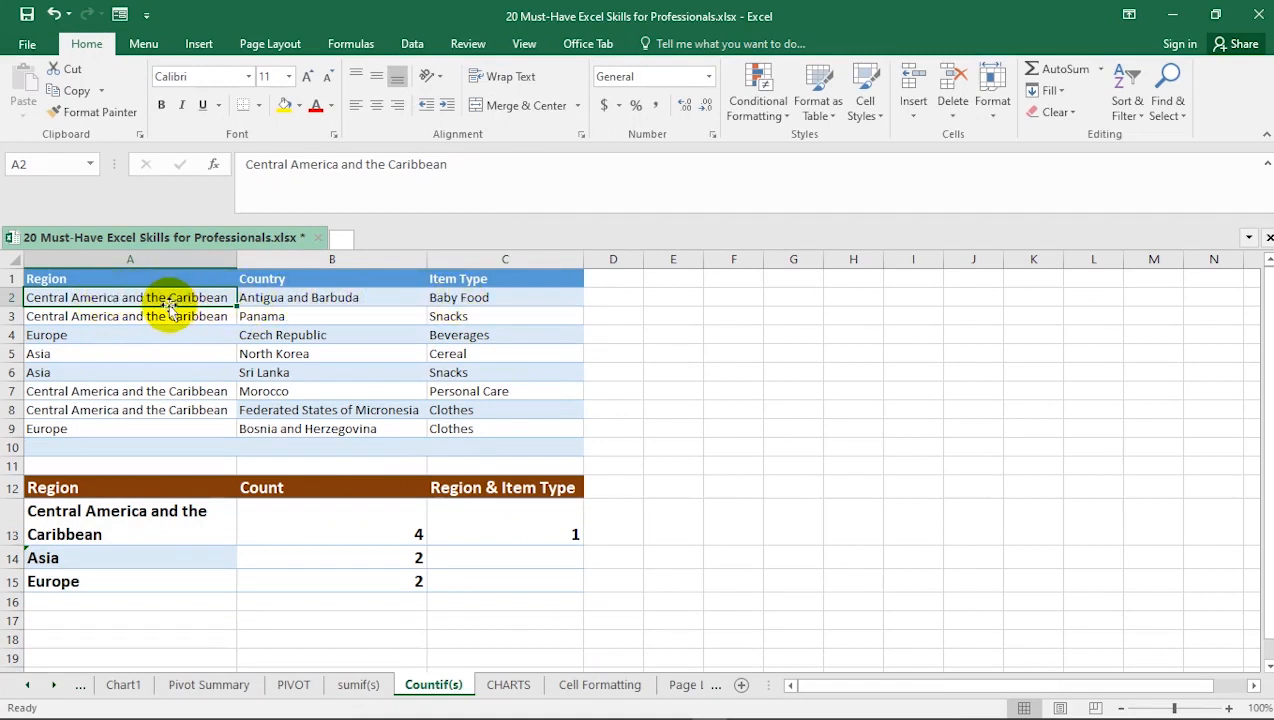
click(494, 298)
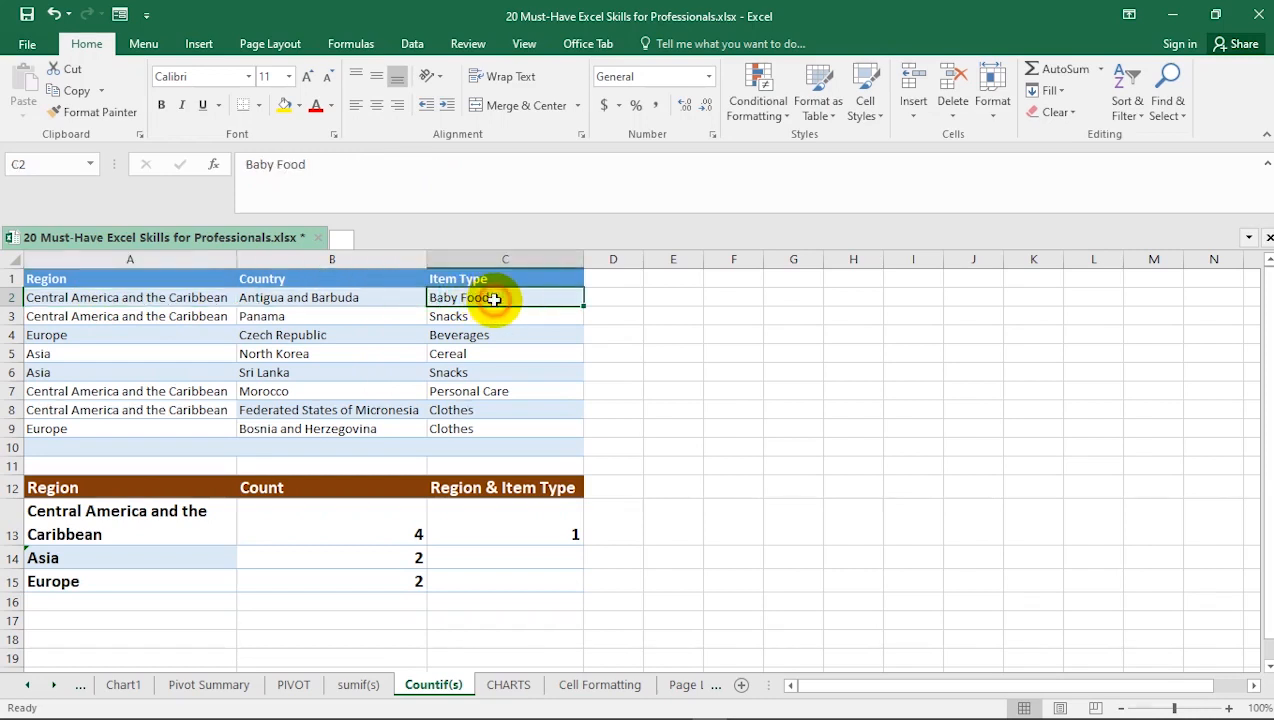
click(165, 314)
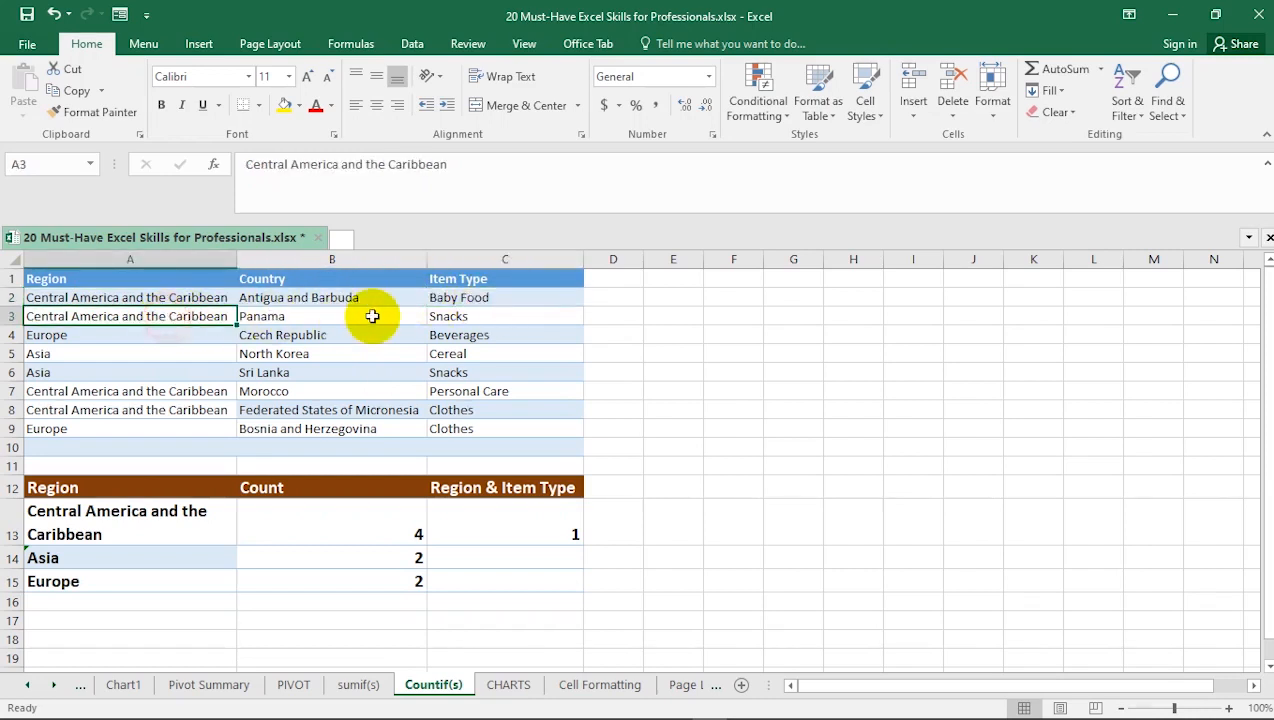
click(472, 316)
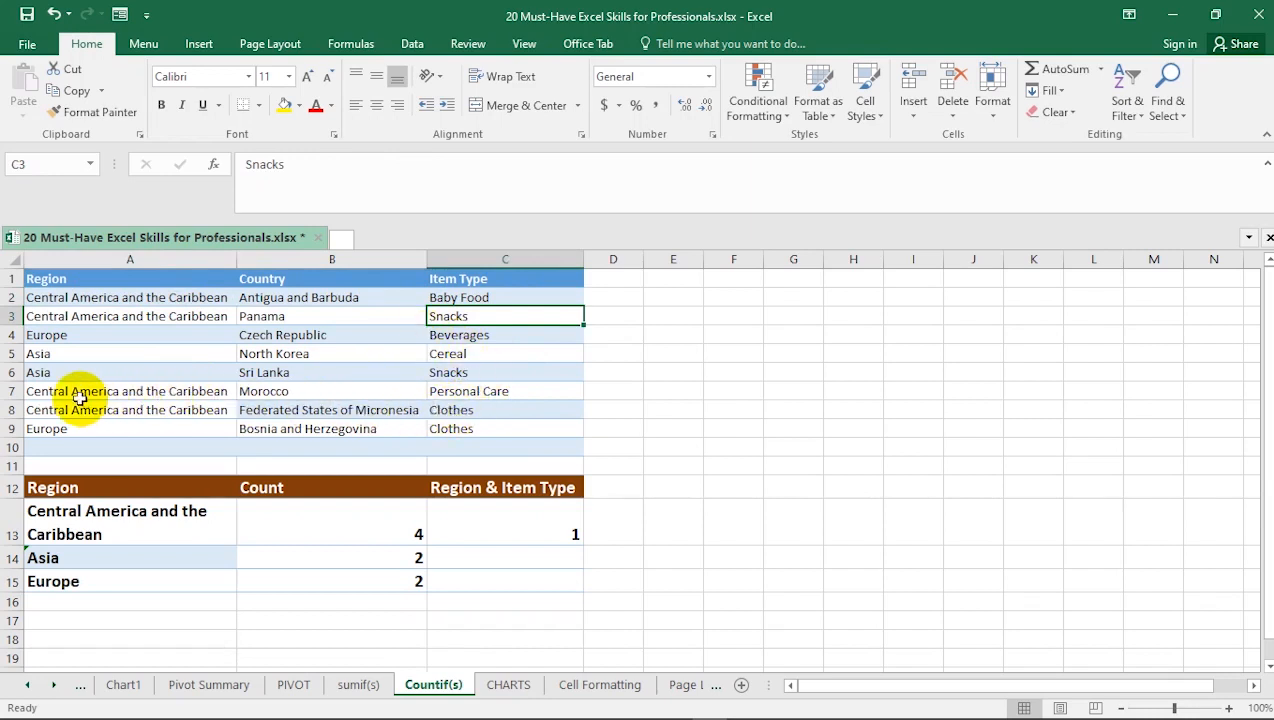
Make both criteria ranges in the C13 formula absolute, as $A$2:$A$9 and $C$2:$C$9
click(529, 521)
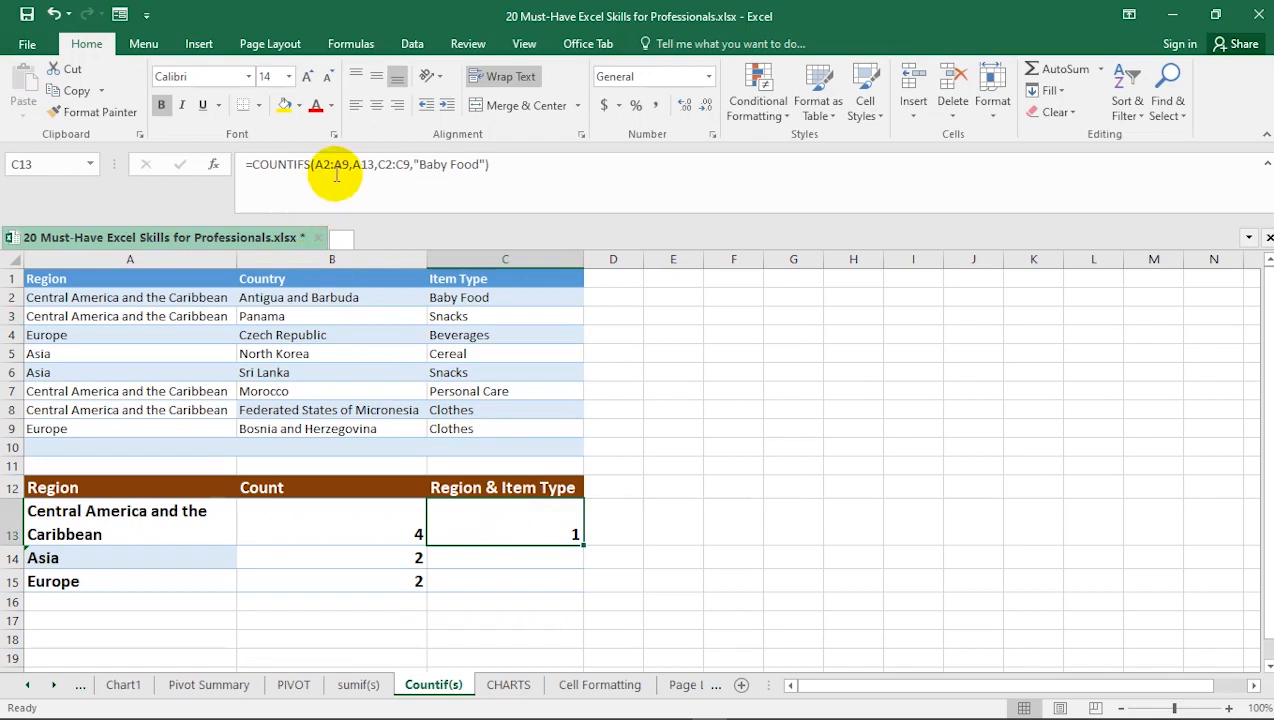
drag(348, 164, 316, 164)
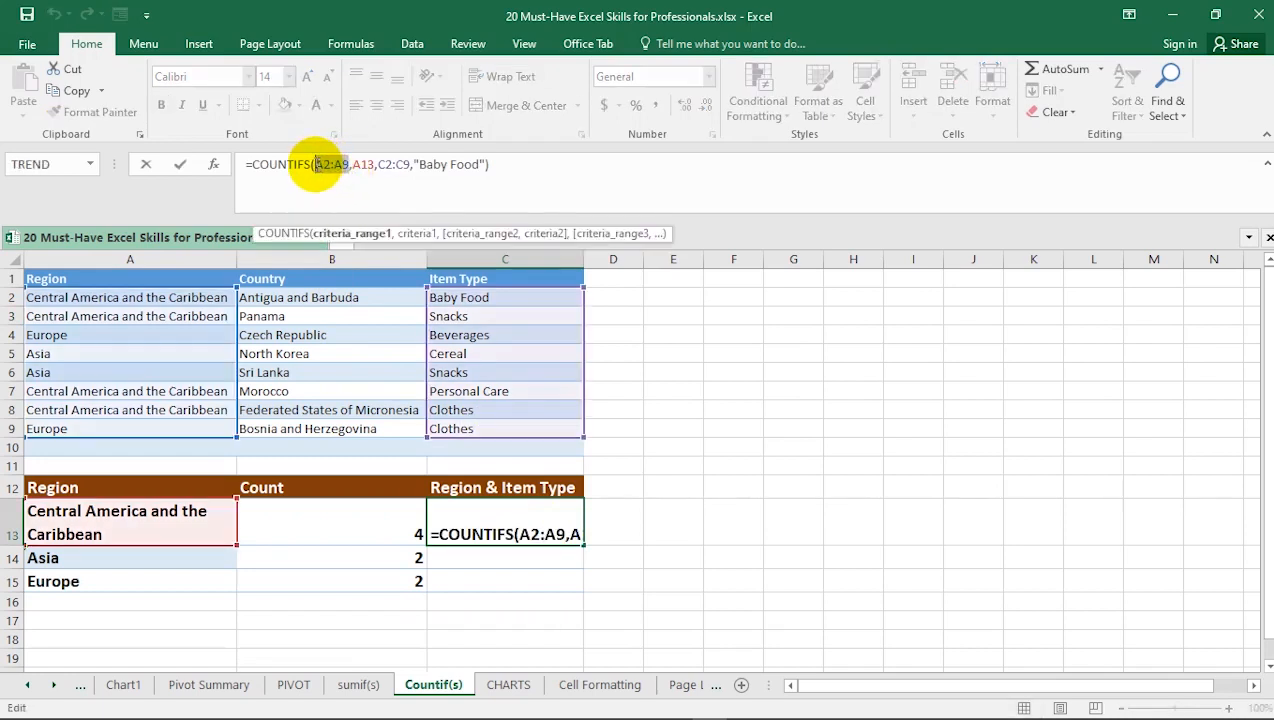
key(F4)
drag(436, 164, 405, 167)
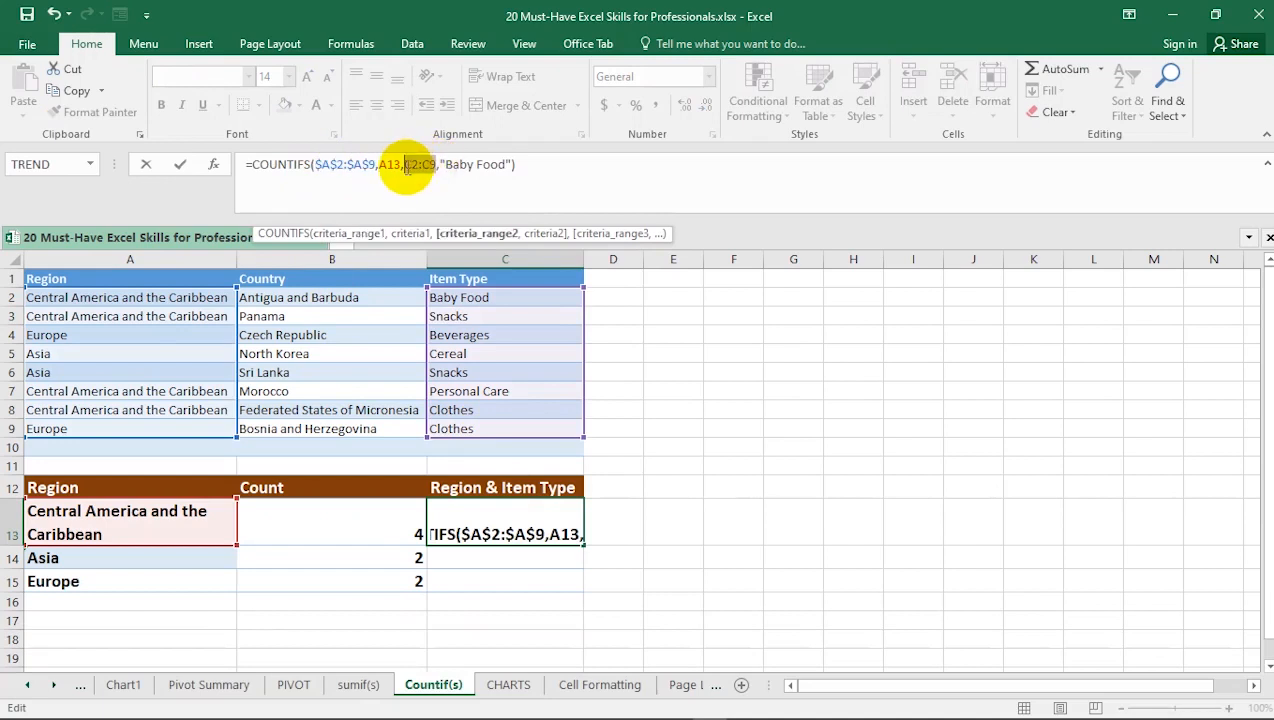
key(F4)
key(Return)
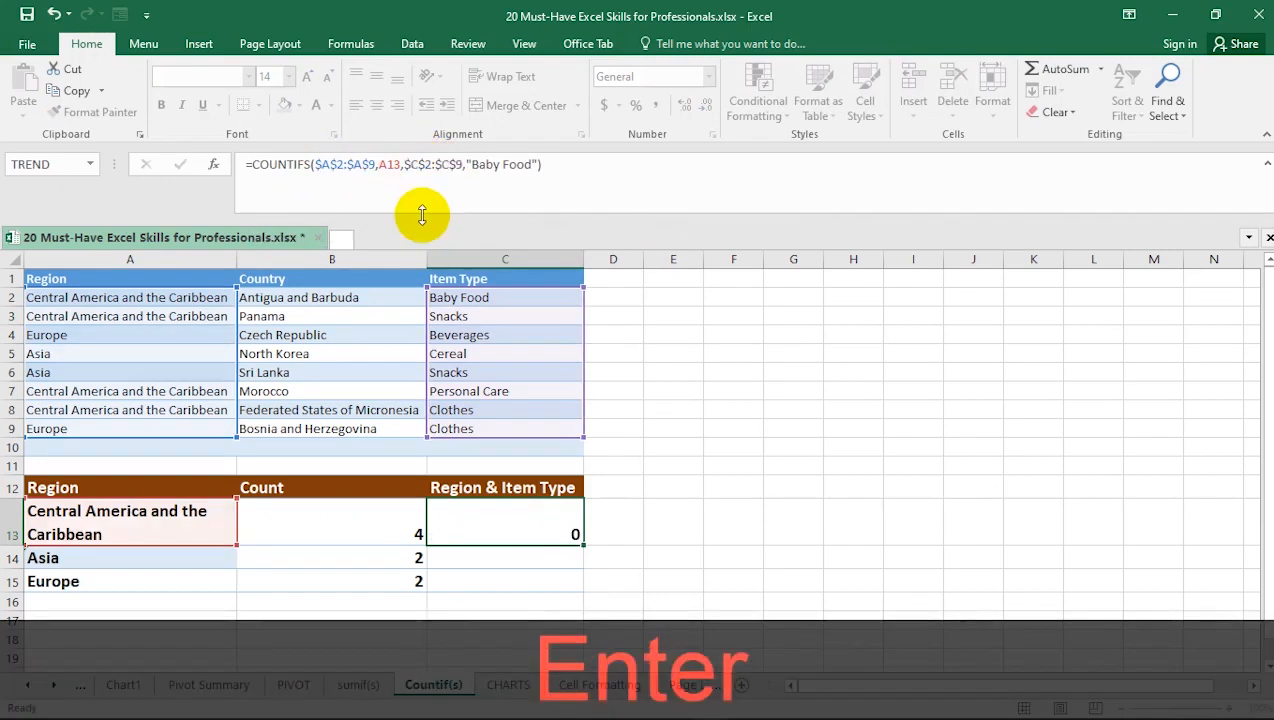
Fill the COUNTIFS formula from C13 down to C15 and check the copied formulas for Asia and Europe
click(576, 538)
drag(581, 545, 590, 593)
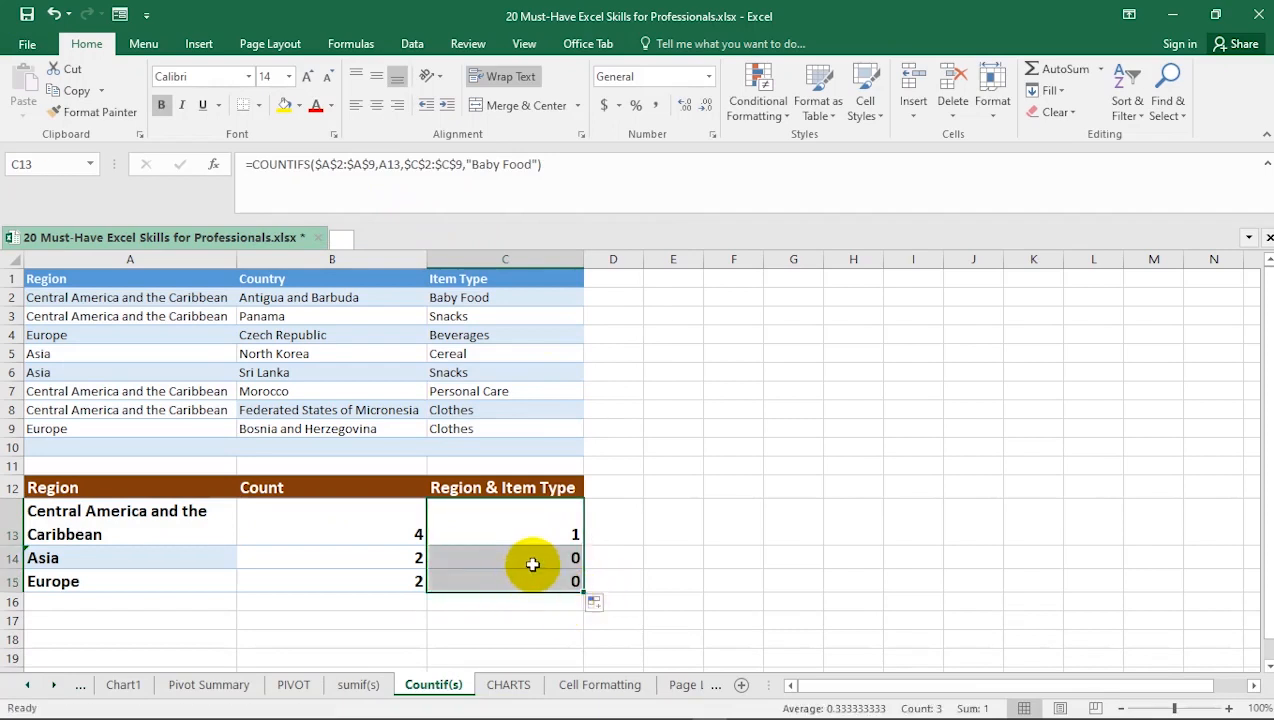
click(515, 561)
click(469, 590)
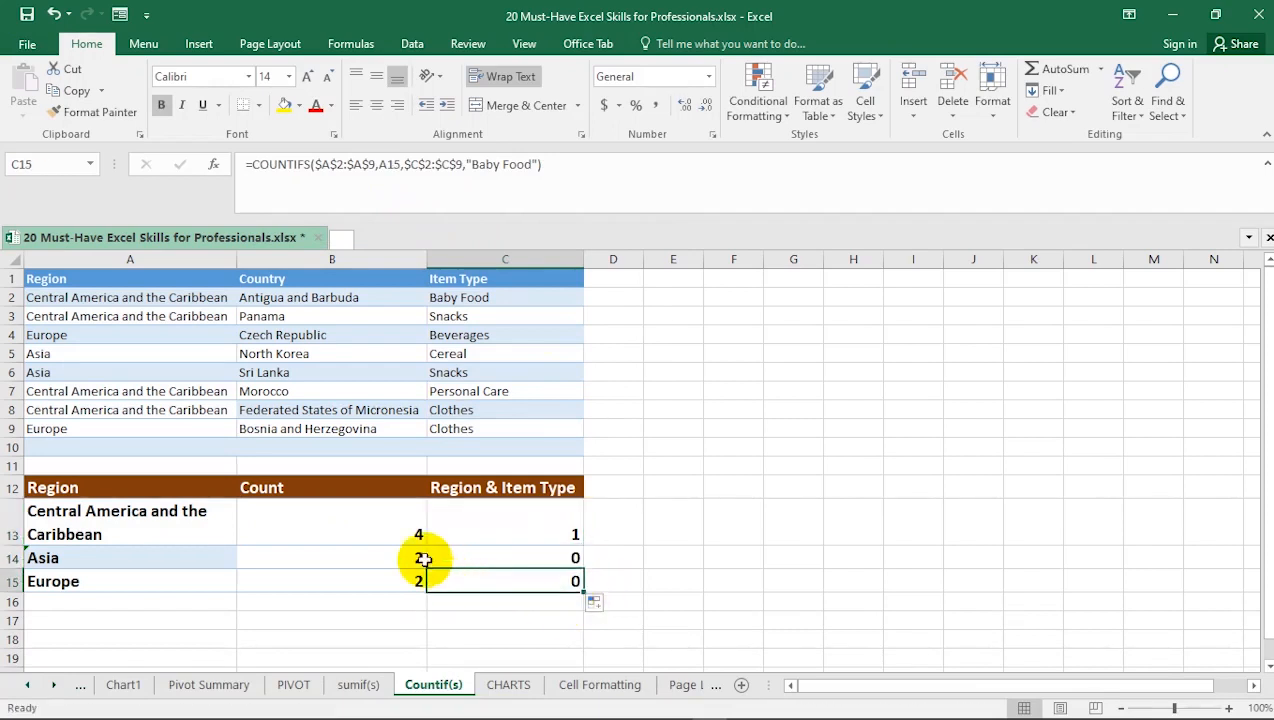
Copy Baby Food from C2 into the item type cells of both Europe rows, C9 and C4, to test the count
click(451, 299)
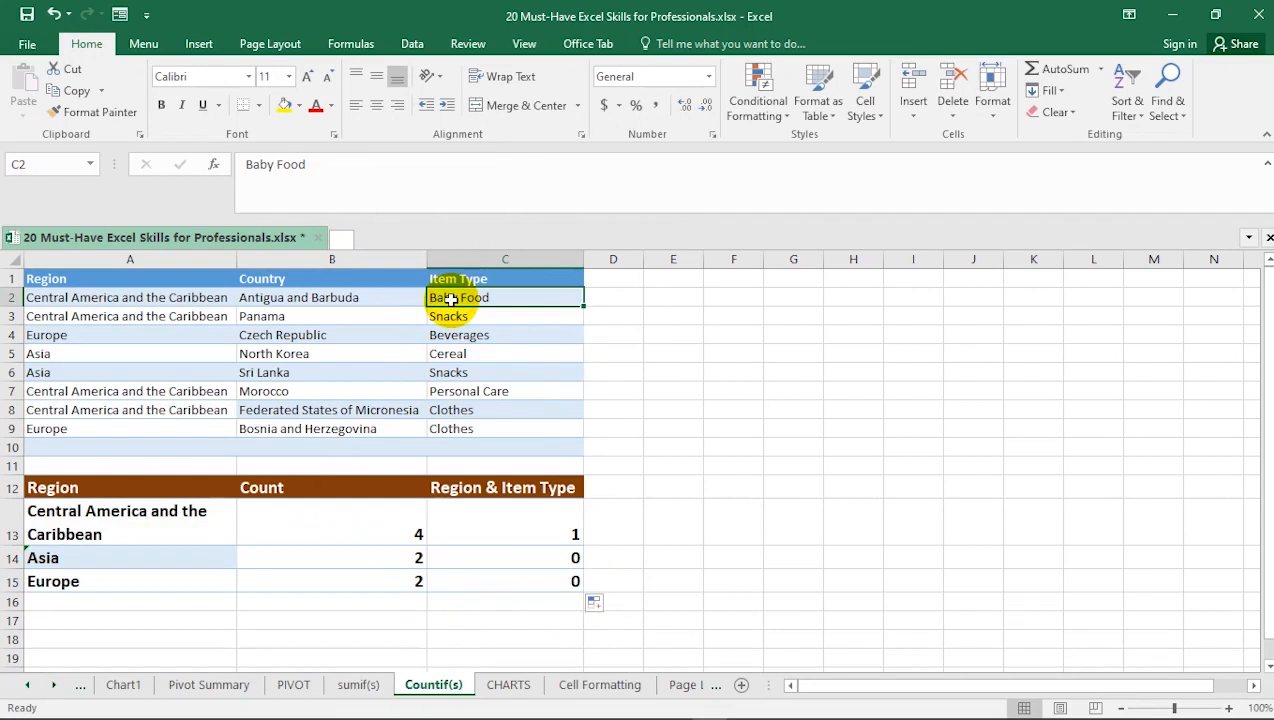
key(ctrl+c)
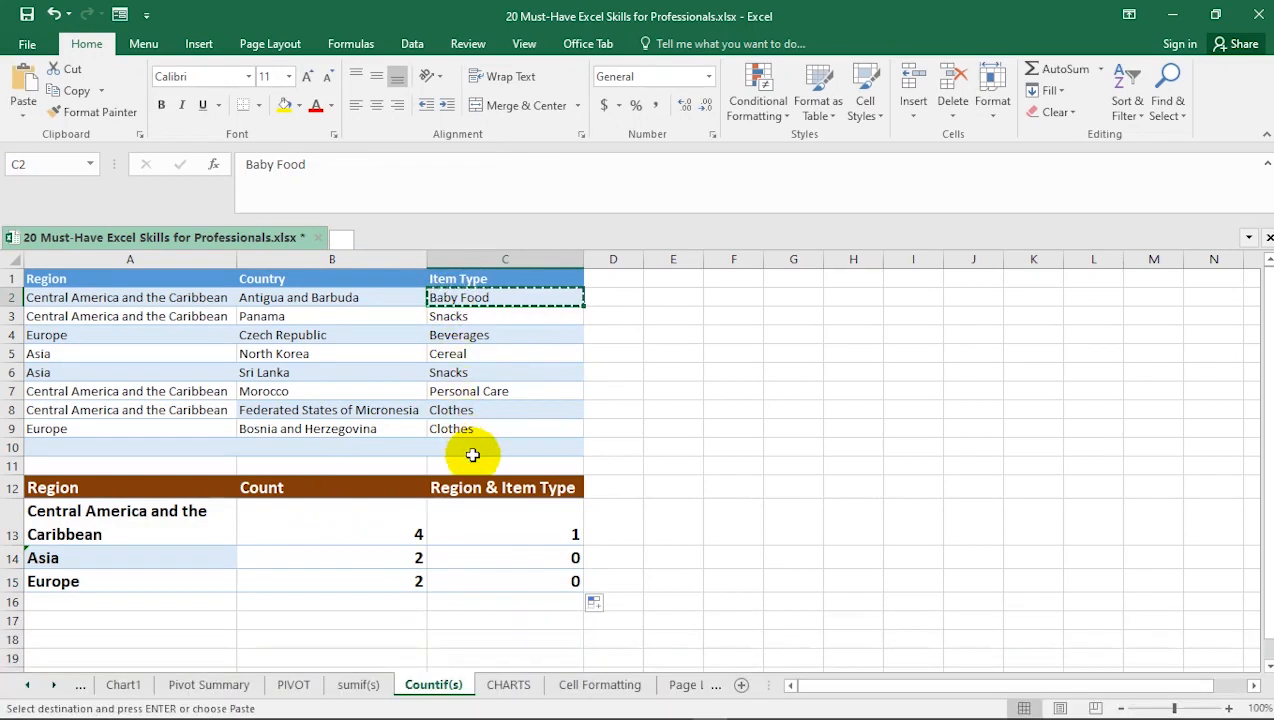
click(470, 429)
key(ctrl+v)
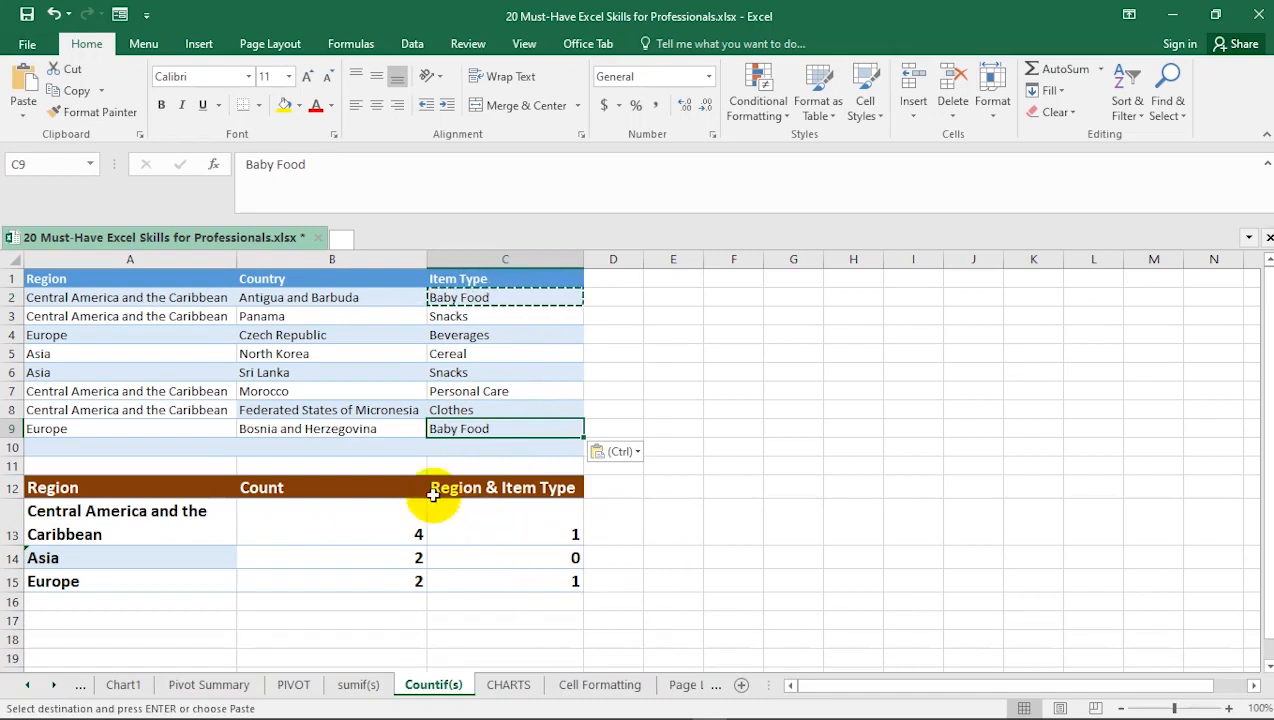
click(462, 337)
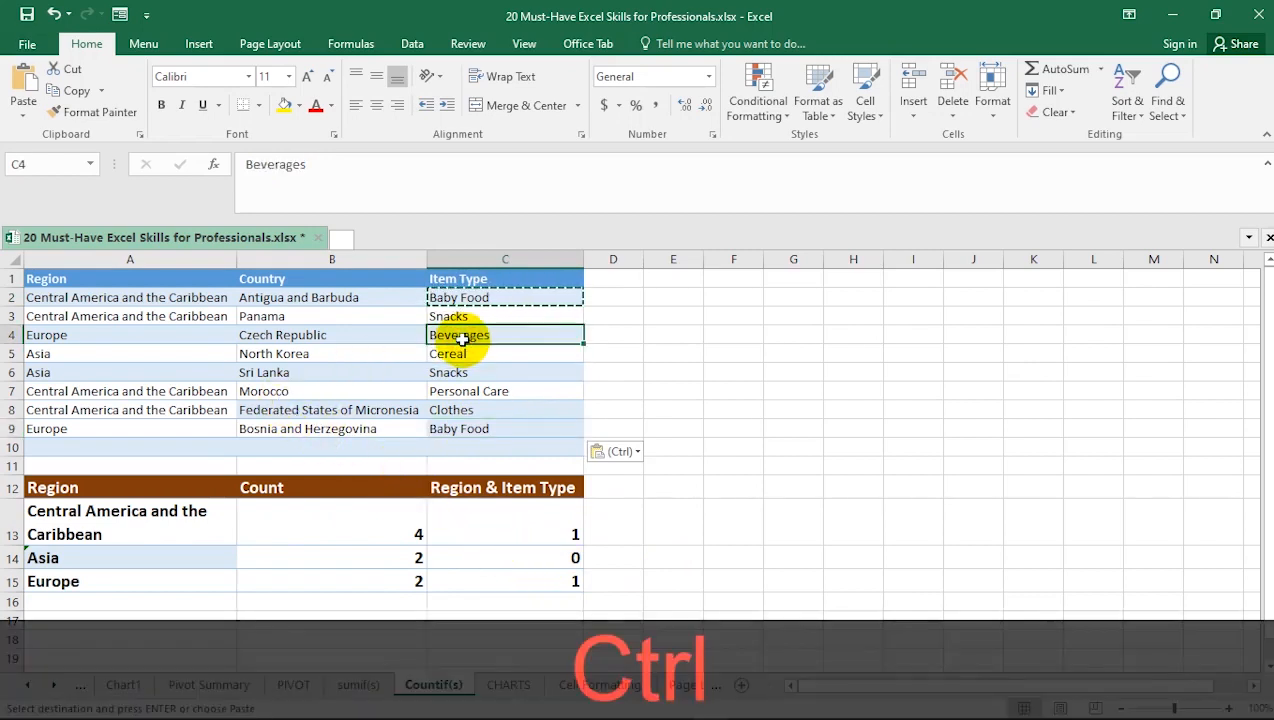
key(ctrl+v)
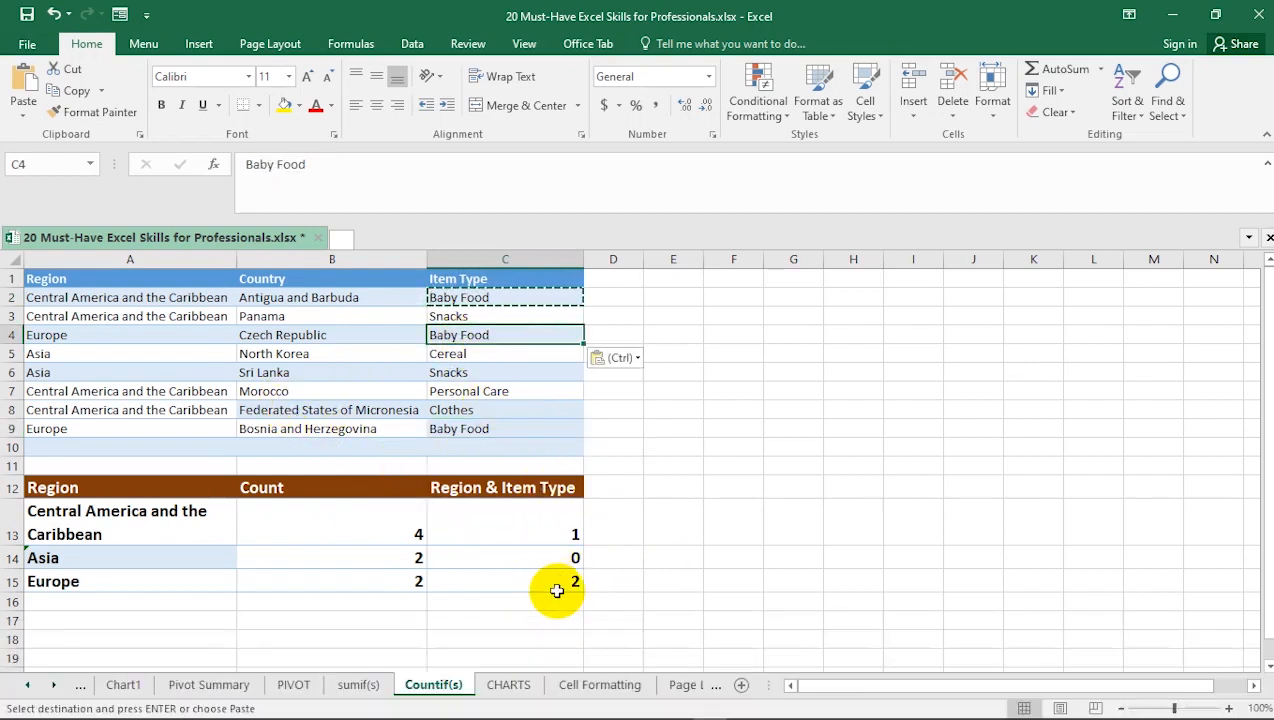